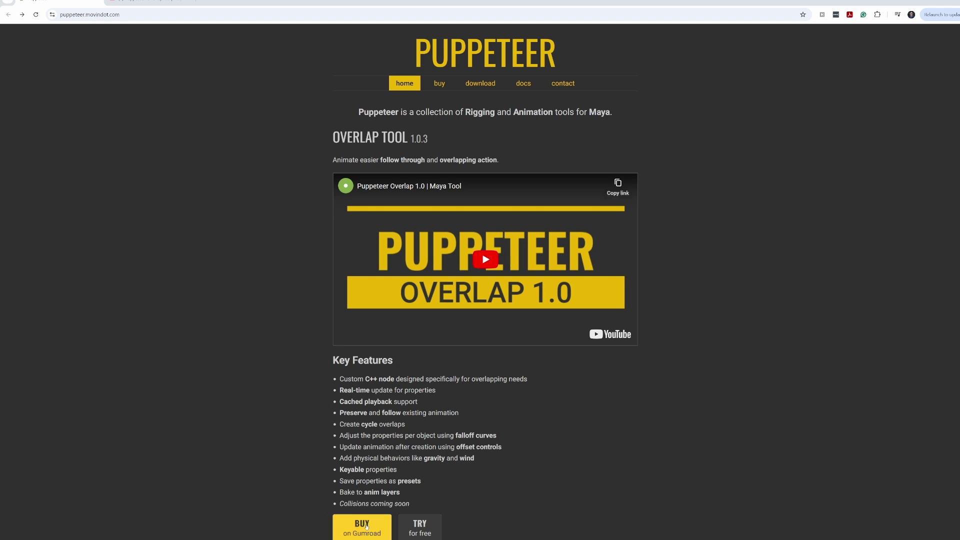
Review the Puppeteer Overlap Tool's key features and open its Gumroad purchase page
scroll(272, 413, "down", 1)
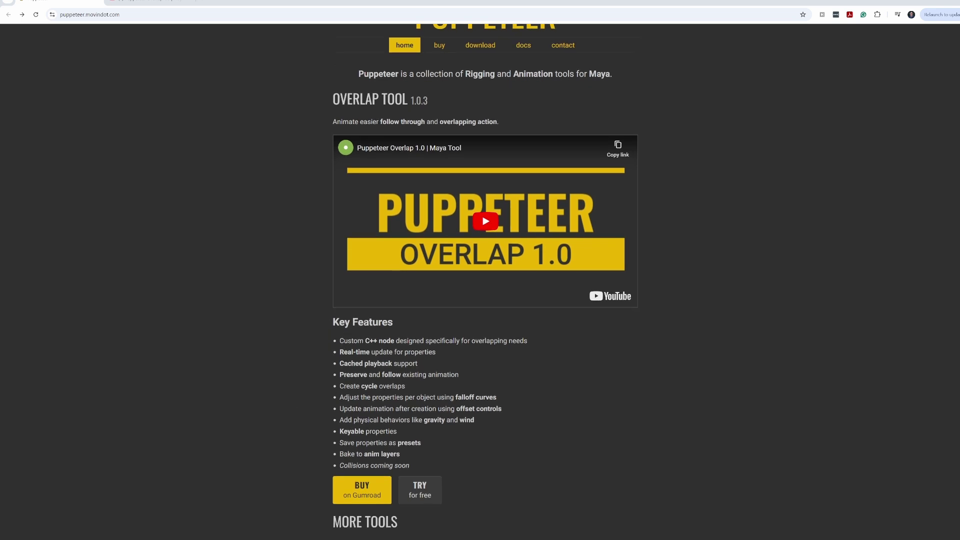
scroll(422, 397, "down", 2)
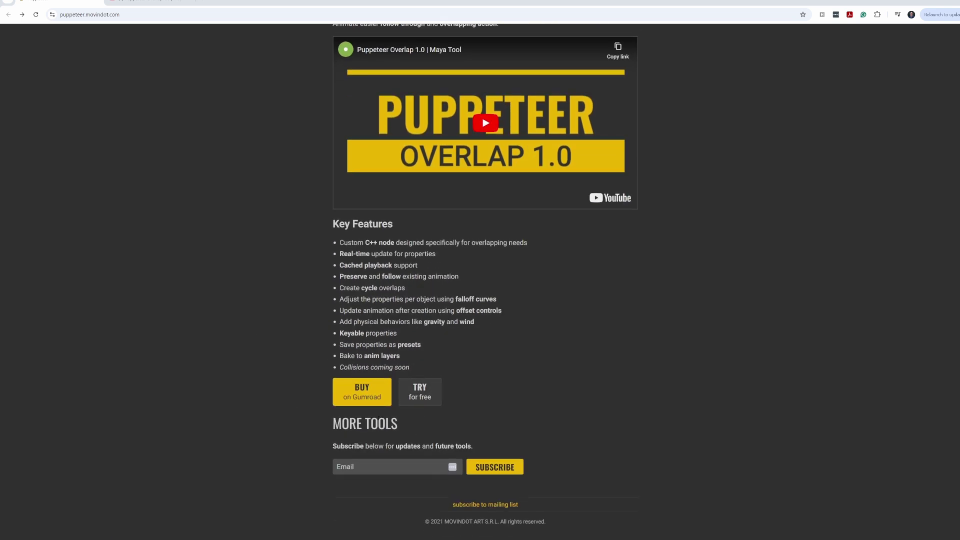
left_click(367, 403)
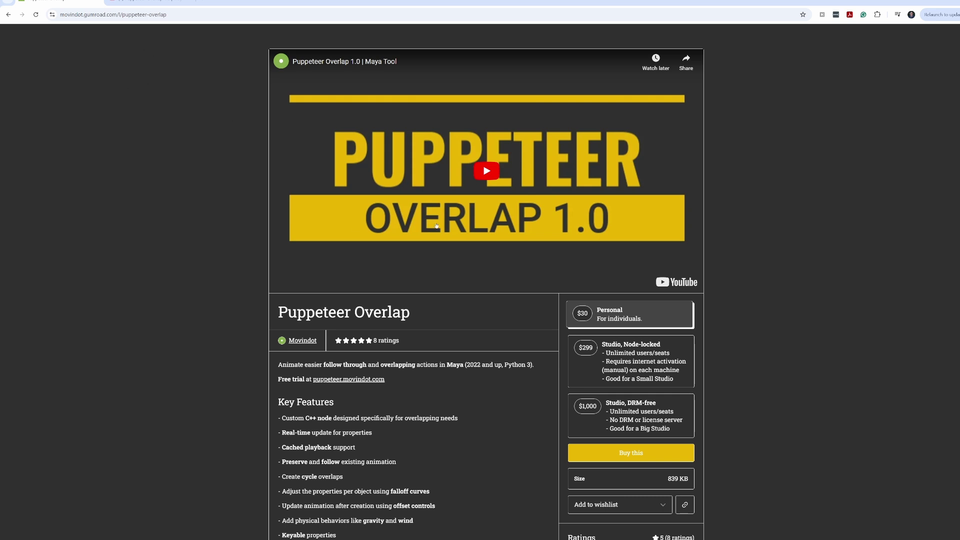
Switch to the Puppeteer Overlap 1.0 demo on YouTube, watch a stretch showing overlap creation and cached playback, and pause it
left_click(159, 2)
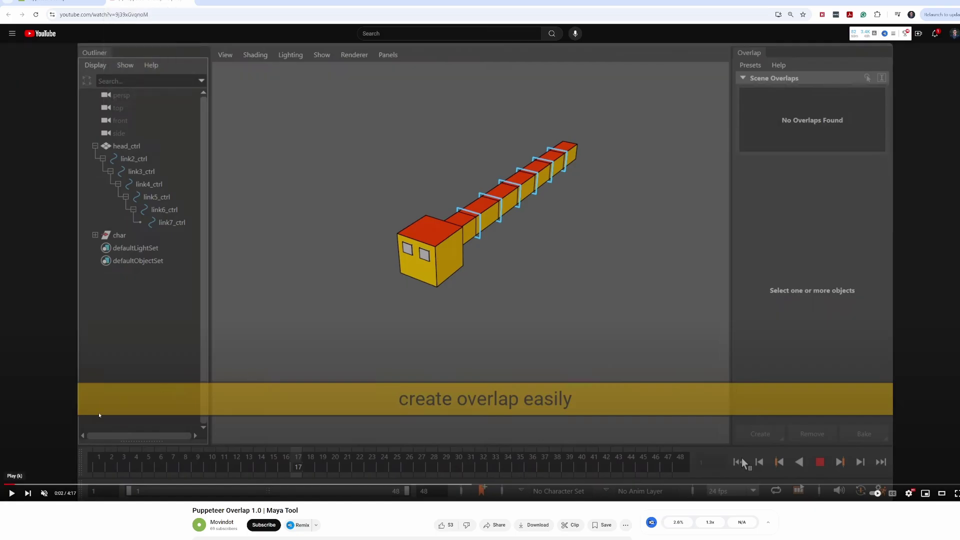
left_click(12, 494)
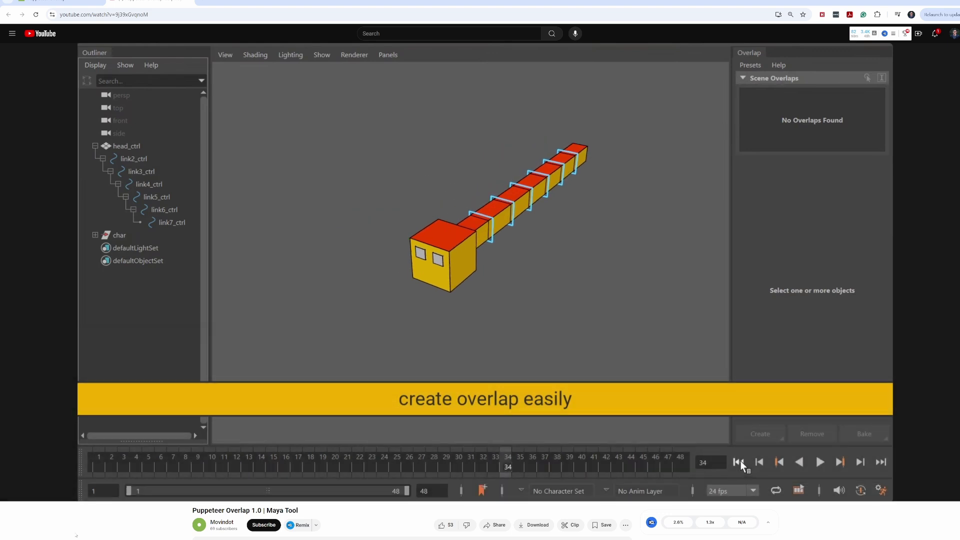
left_click(101, 485)
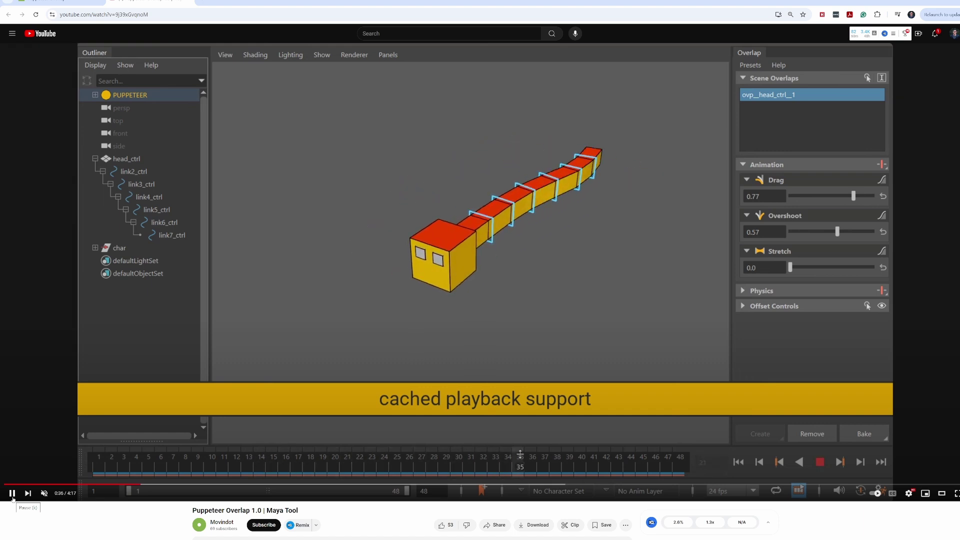
left_click(12, 494)
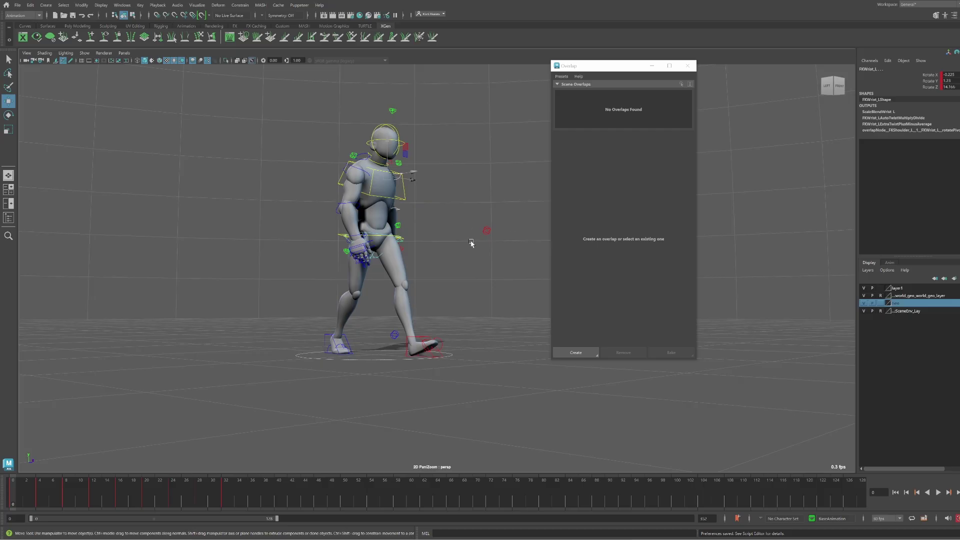
Play the character's original walk animation in Maya and return the timeline to frame 0
left_click_drag(380, 203, 488, 208, "alt")
middle_click_drag(484, 221, 483, 228, "alt")
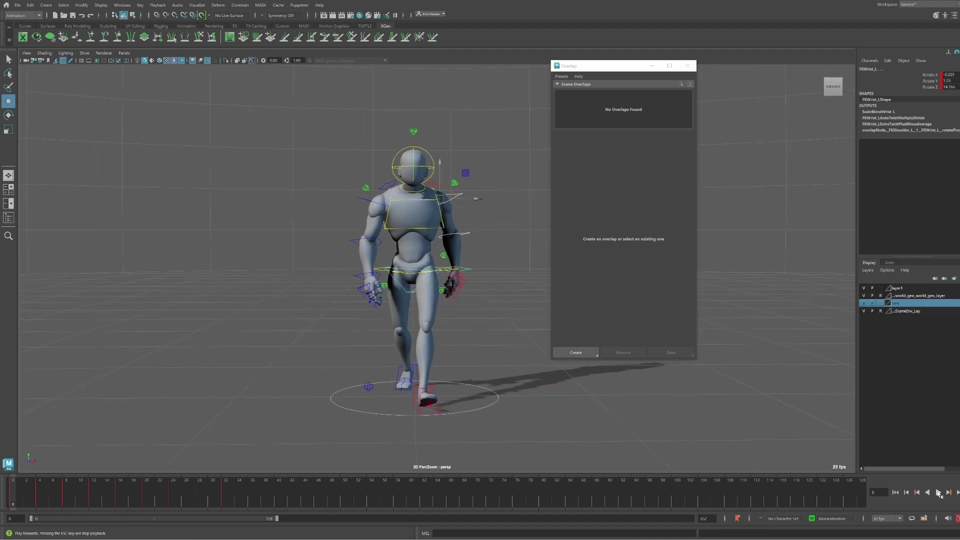
key("alt+v")
left_click_drag(506, 373, 352, 326, "alt")
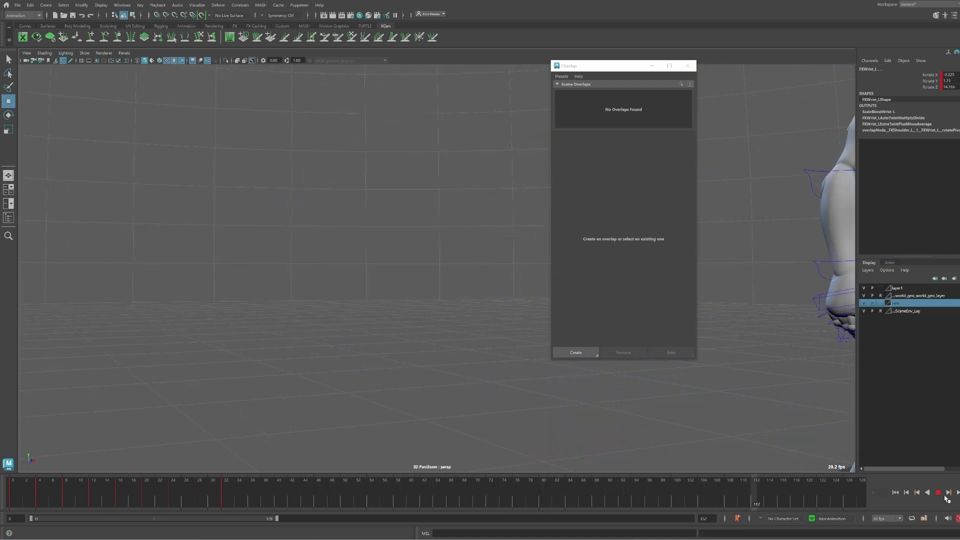
left_click(940, 493)
left_click_drag(601, 67, 633, 97)
left_click_drag(463, 209, 383, 260, "alt")
left_click_drag(240, 479, 10, 485)
left_click_drag(279, 322, 412, 331, "alt")
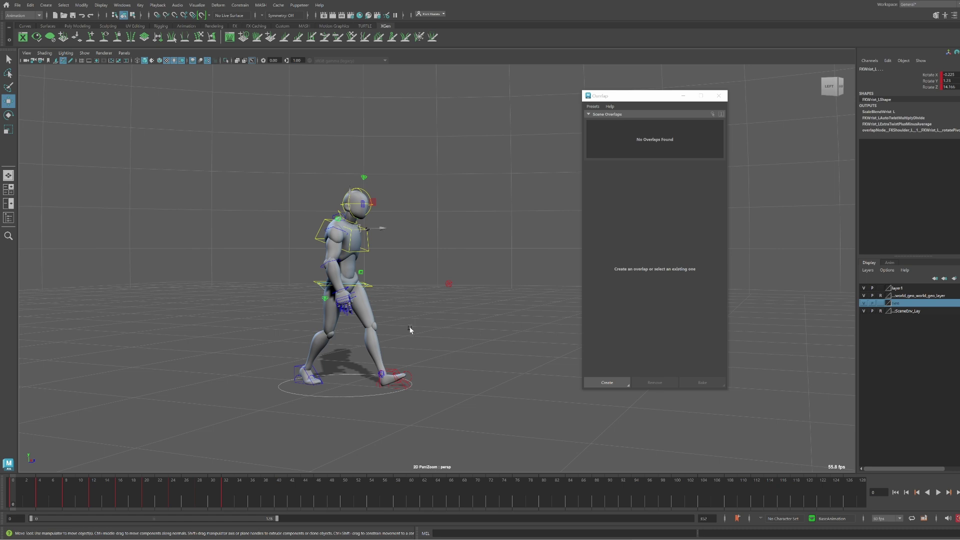
scroll(407, 314, "up", 2)
left_click_drag(407, 309, 375, 309, "alt")
middle_click_drag(250, 304, 373, 306, "alt")
scroll(374, 256, "up", 2)
key("q")
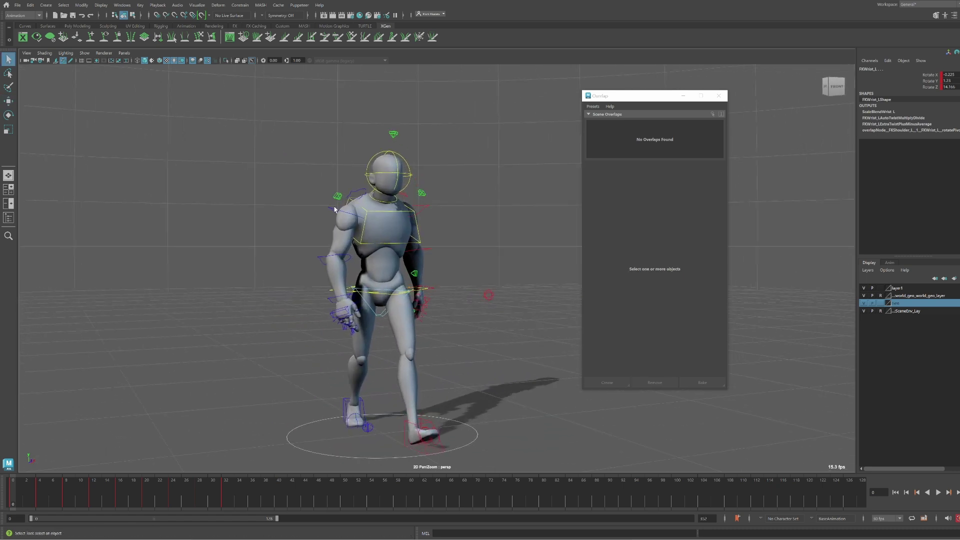
left_click(333, 209)
left_click(330, 209)
key("w")
left_click_drag(465, 274, 446, 270, "alt")
scroll(441, 262, "up", 3)
left_click(421, 206)
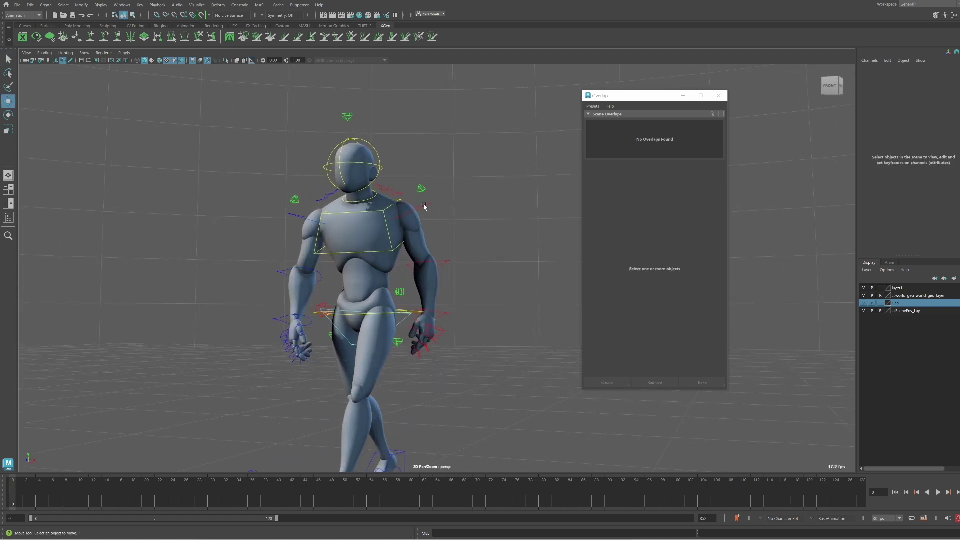
left_click(423, 207)
left_click(467, 228)
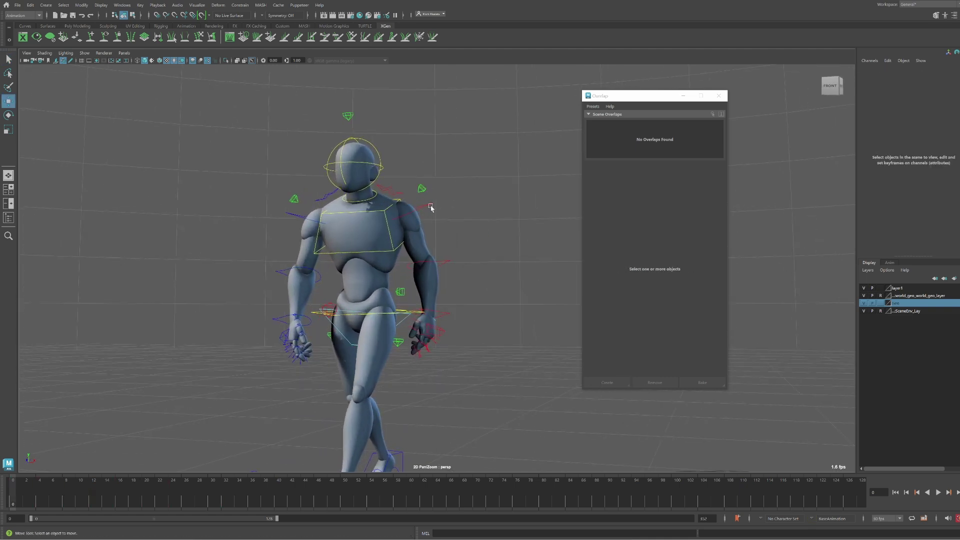
Select the right shoulder FK control and play the walk to examine the arm's motion
left_click_drag(434, 208, 456, 211, "alt")
left_click_drag(340, 250, 420, 248, "alt")
left_click(334, 204)
middle_click_drag(260, 298, 354, 299, "alt")
key("alt+v")
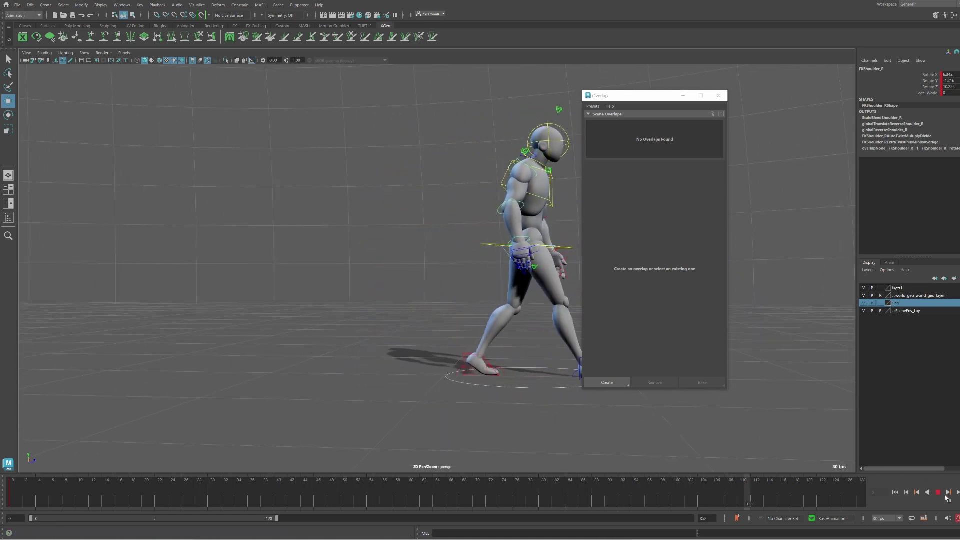
key("alt+v")
Select the right elbow FK control and scrub the walk back to frame 0 to inspect the stiff arm
middle_click_drag(372, 307, 478, 312, "alt")
scroll(470, 311, "up", 1)
left_click(293, 241)
left_click(290, 240)
middle_click_drag(325, 265, 428, 268, "alt")
scroll(429, 268, "up", 3)
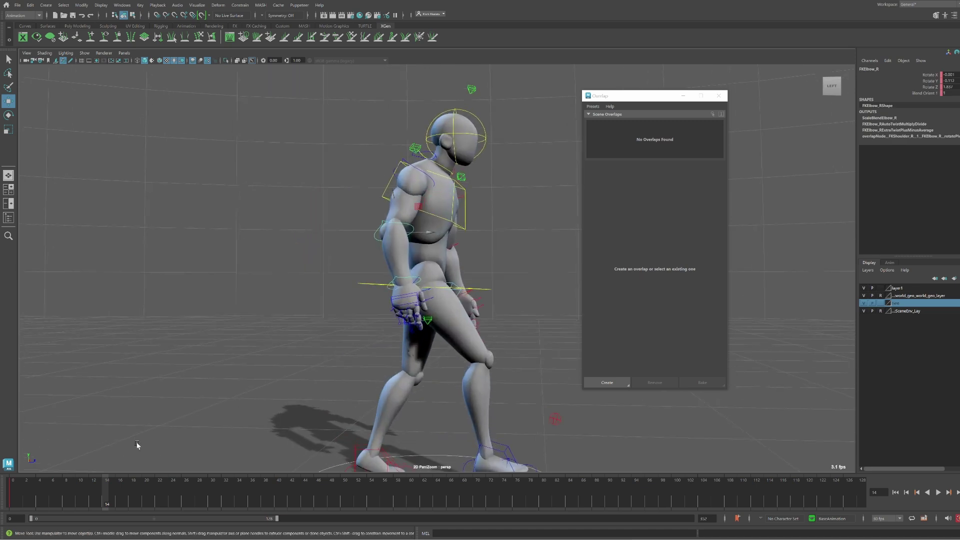
left_click_drag(116, 498, 9, 499)
Select the right arm's FK shoulder, elbow and wrist controls in order and create an overlap from them
left_click_drag(375, 325, 380, 299, "alt")
middle_click_drag(305, 194, 349, 187, "alt")
left_click(242, 174)
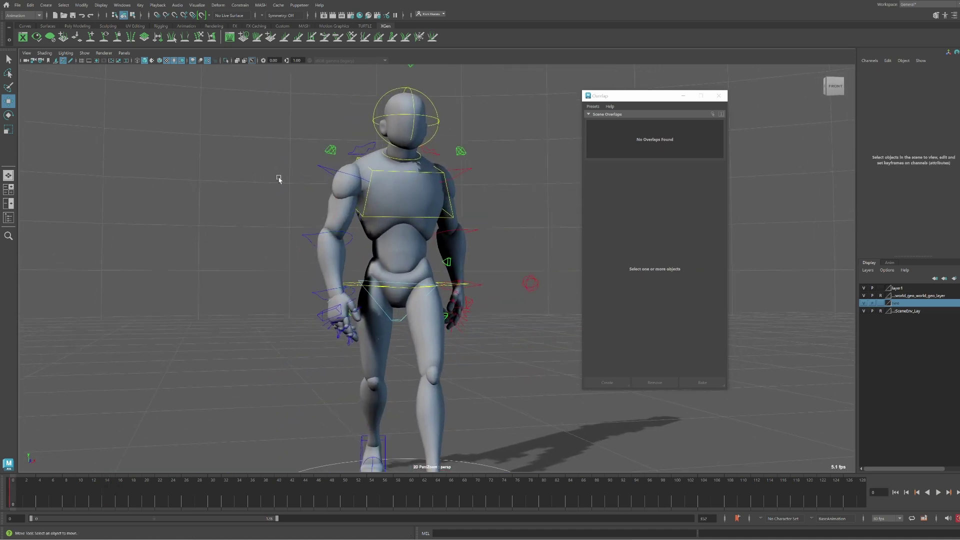
left_click(323, 166)
left_click(307, 235, "shift")
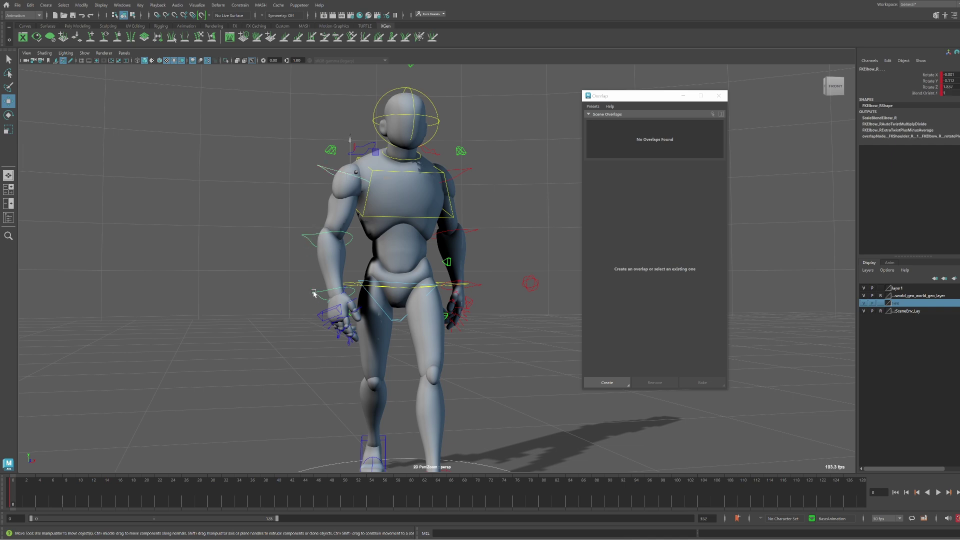
left_click(314, 292, "shift")
left_click_drag(475, 255, 460, 255, "alt")
middle_click_drag(460, 255, 509, 251, "alt")
left_click(608, 383)
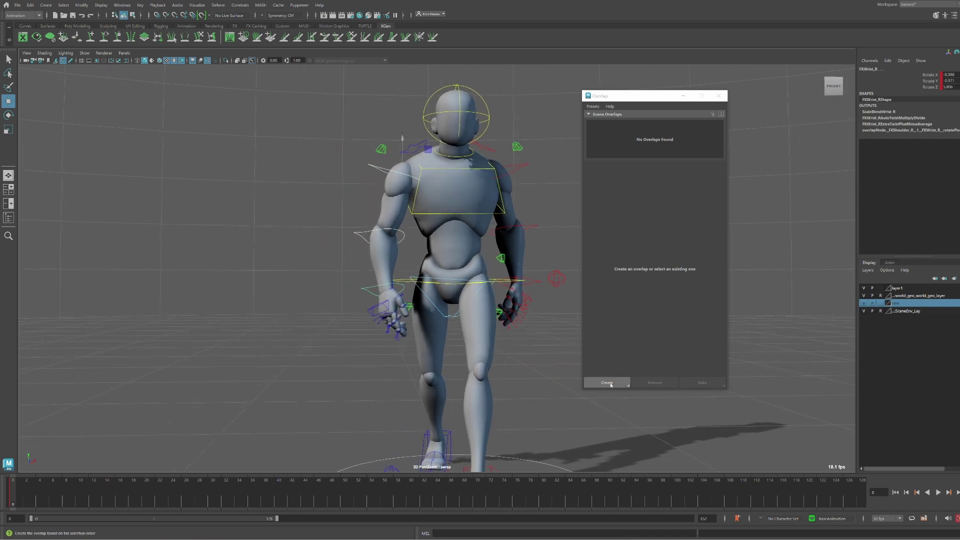
Play the walk with the right arm's overlap applied and examine the arm's swing from the side
left_click_drag(420, 223, 479, 250, "alt")
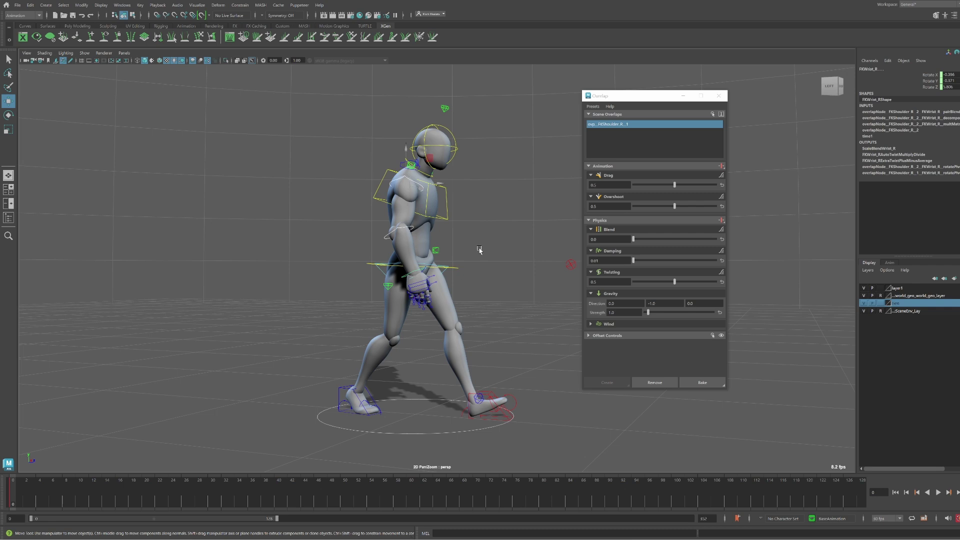
left_click_drag(479, 250, 510, 248, "alt")
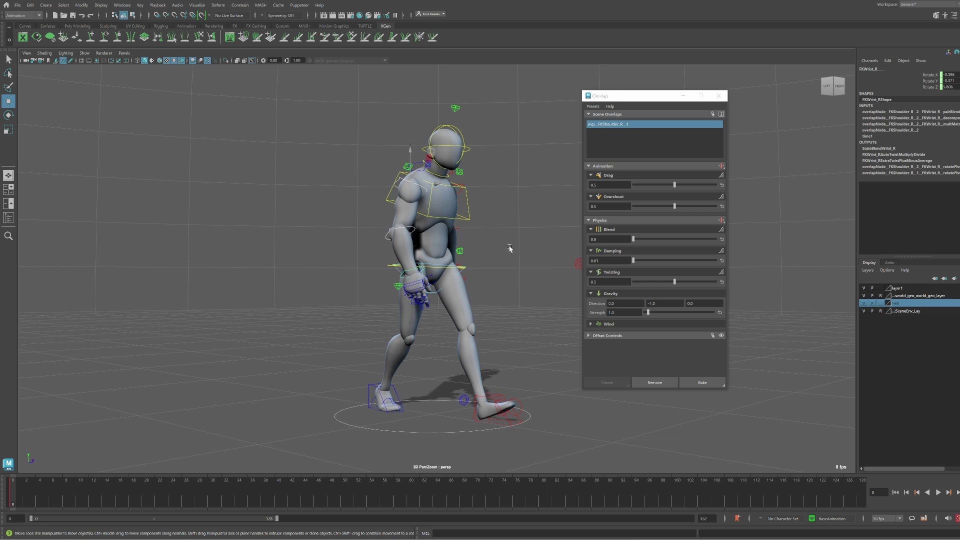
left_click(938, 493)
left_click_drag(422, 321, 366, 283, "alt")
mouse_move(275, 275)
left_mouse_down("alt")
mouse_move(242, 285)
mouse_move(272, 277)
left_mouse_up("alt")
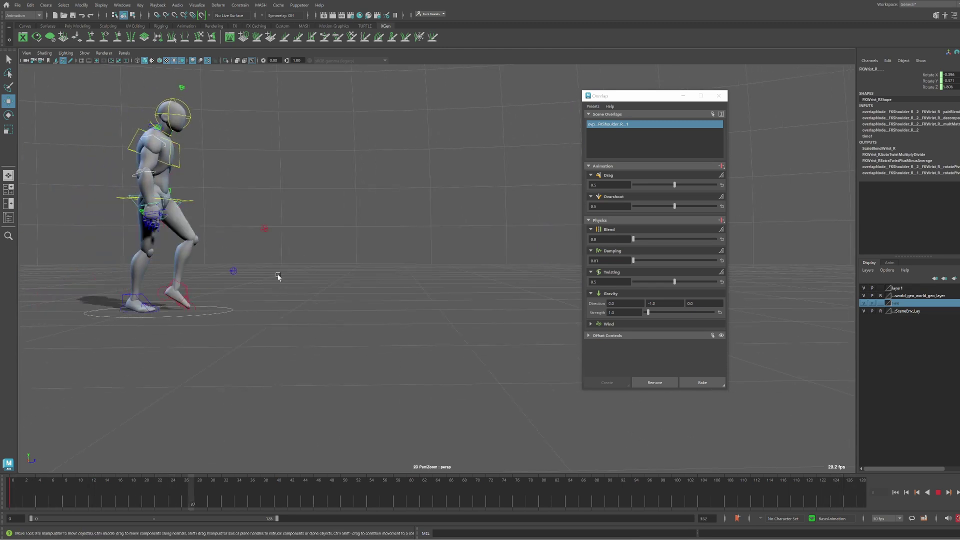
middle_click_drag(418, 242, 419, 267, "alt")
middle_click_drag(512, 233, 381, 239, "alt")
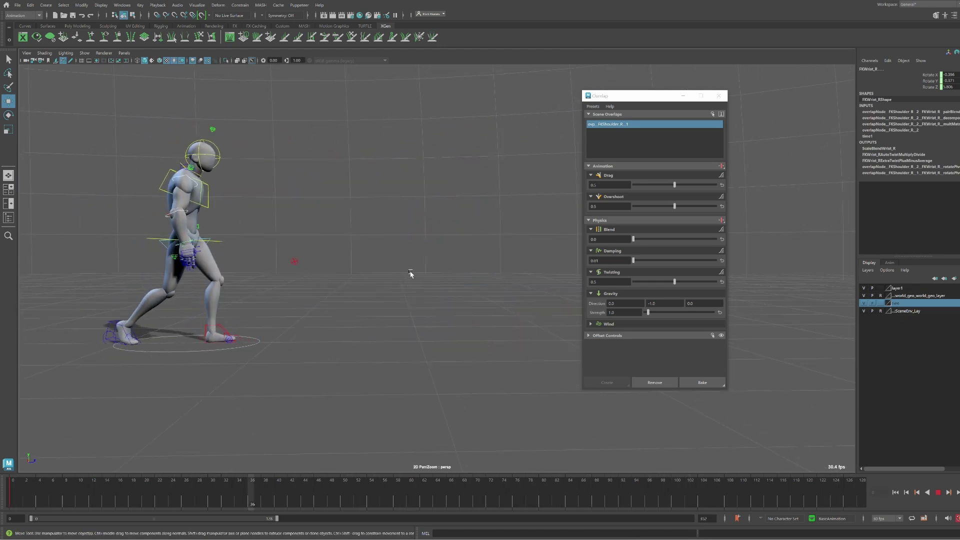
middle_click_drag(409, 272, 345, 270, "alt")
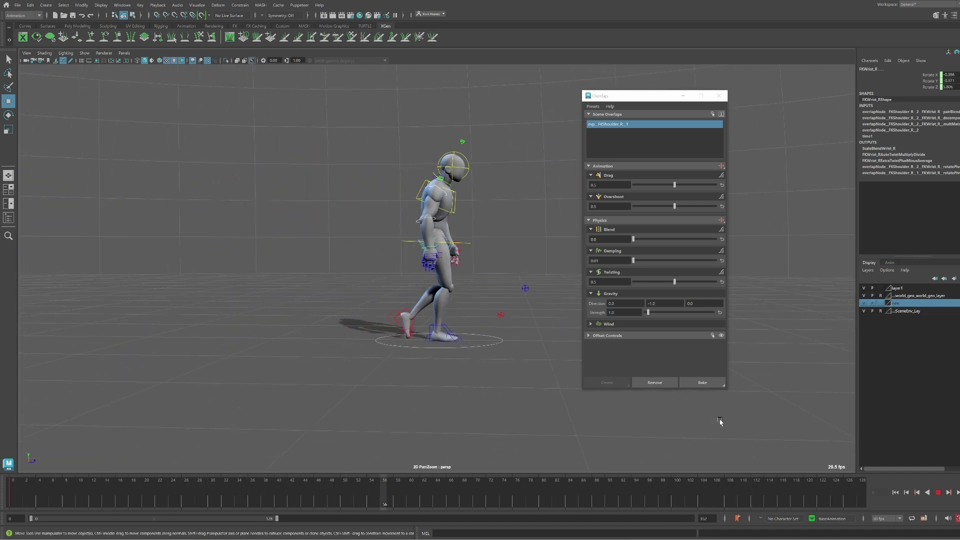
left_click(938, 492)
Try an overlap Drag of 0.81 and play the walk from frame 0
left_click_drag(82, 495, 9, 495)
middle_click_drag(235, 323, 475, 335, "alt")
right_click_drag(352, 277, 418, 294, "alt")
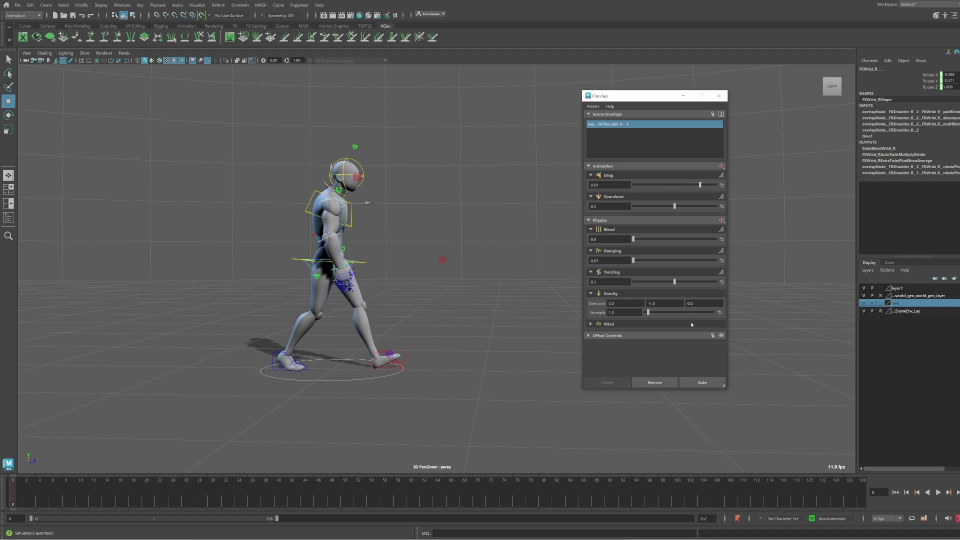
left_click(938, 493)
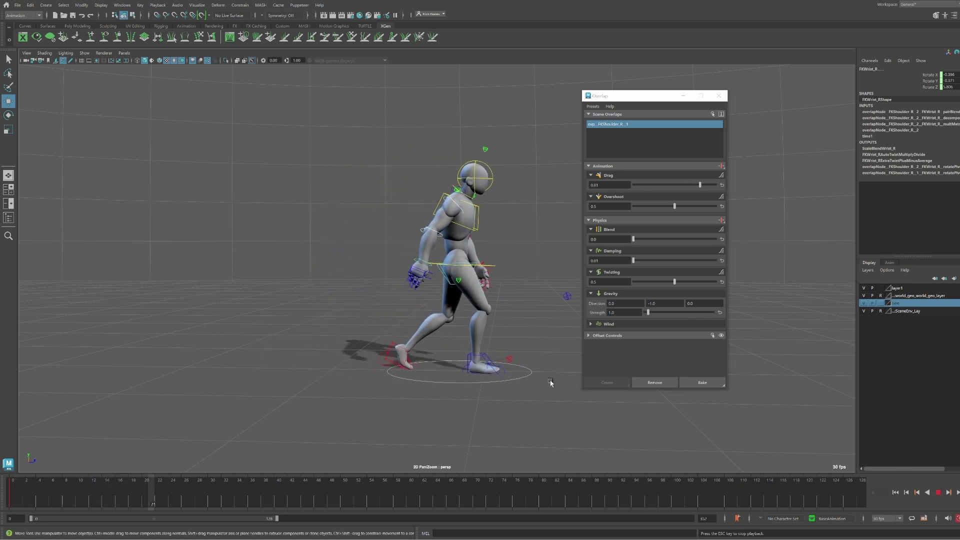
left_click_drag(480, 336, 317, 332, "alt")
left_click_drag(395, 332, 352, 332, "alt")
middle_click_drag(400, 332, 311, 333, "alt")
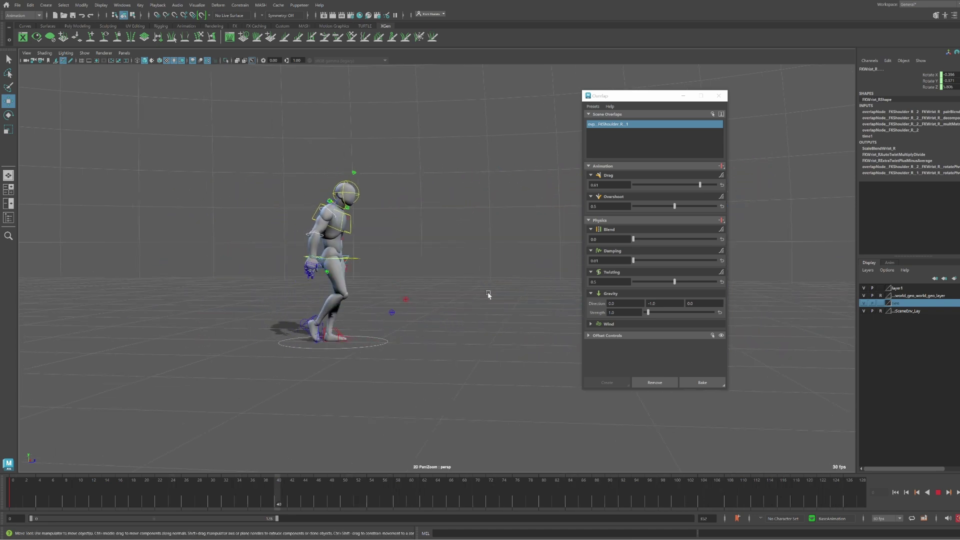
Try a Drag of 0.41 during playback, settle on 0.51, and stop the playback
left_click_drag(700, 185, 668, 186)
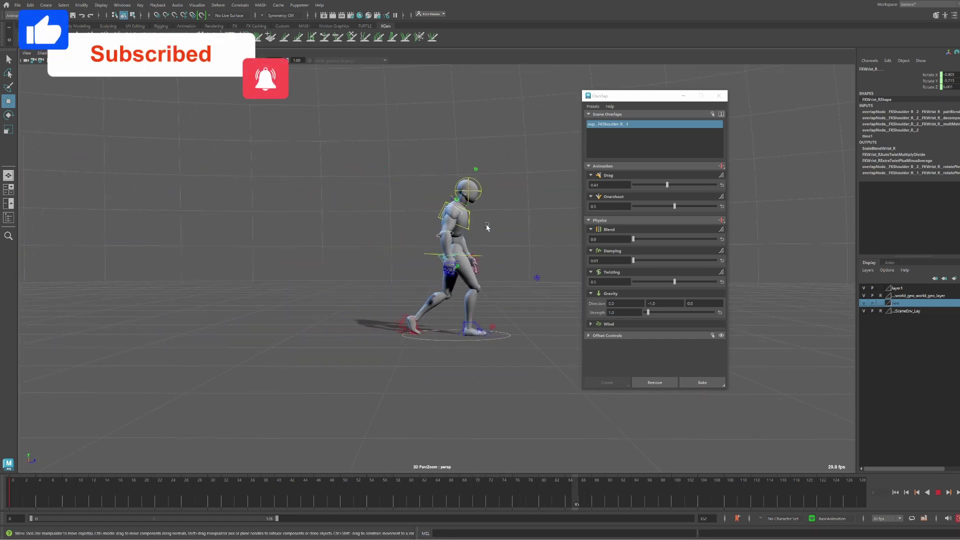
middle_click_drag(201, 233, 374, 250, "alt")
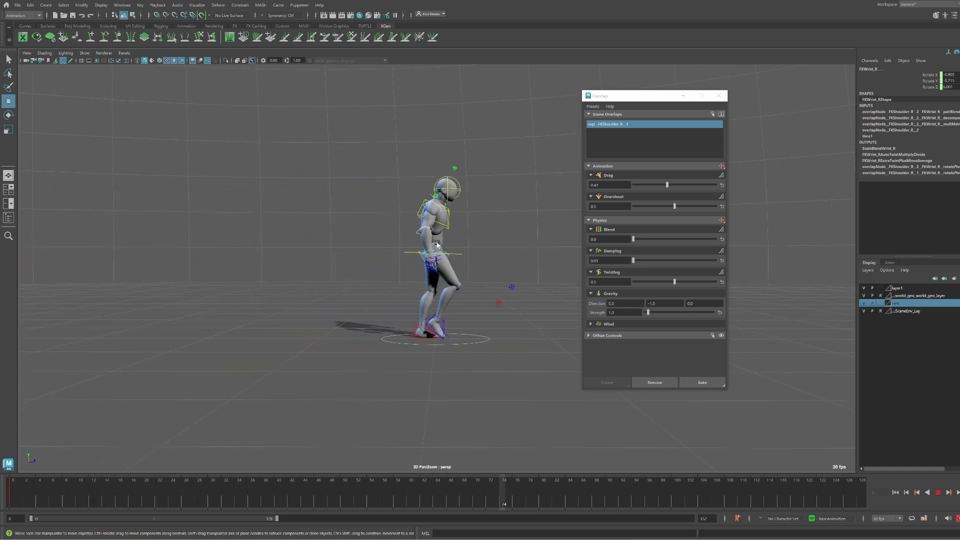
left_click_drag(667, 185, 674, 186)
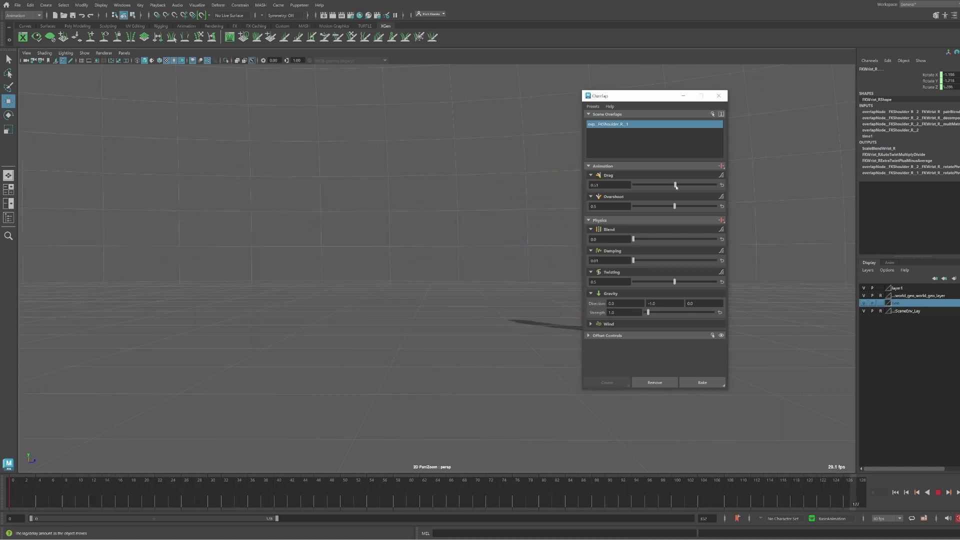
left_click(939, 493)
Scrub the timeline back to frame 0 and inspect the right arm's pose around the character
left_click_drag(463, 496, 46, 490)
middle_click_drag(237, 326, 374, 319, "alt")
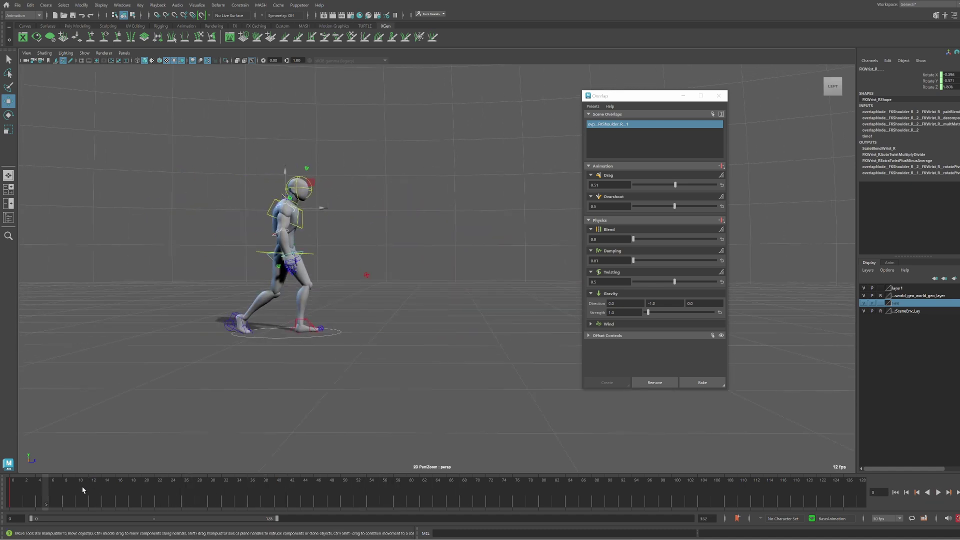
left_click_drag(83, 490, 10, 490)
middle_click_drag(245, 325, 321, 323, "alt")
right_click_drag(330, 323, 380, 315, "alt")
left_click_drag(400, 293, 422, 309, "alt")
middle_click_drag(369, 275, 465, 266, "alt")
left_click_drag(466, 266, 493, 253, "alt")
right_click_drag(488, 272, 515, 272, "alt")
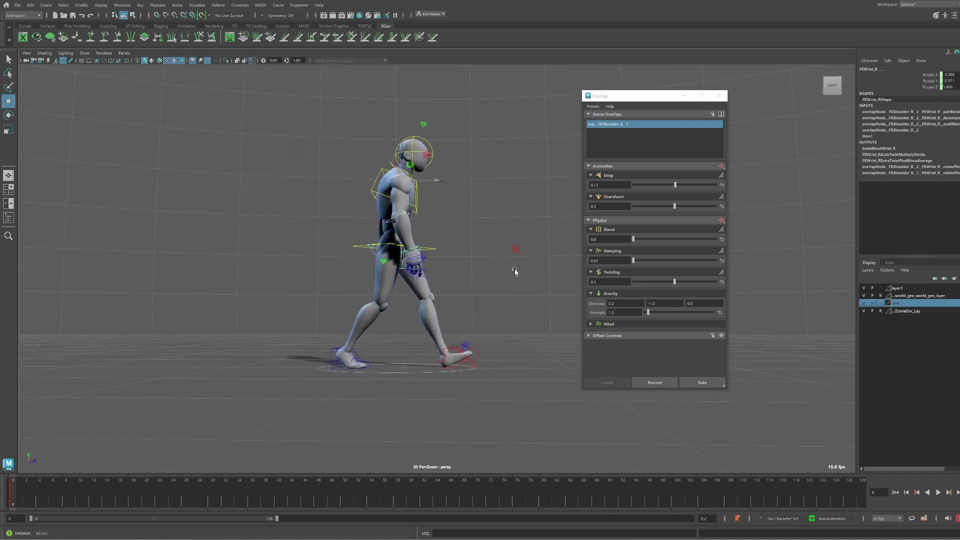
left_click_drag(516, 270, 506, 262, "alt")
middle_click_drag(468, 253, 485, 261, "alt")
left_click_drag(477, 264, 520, 243, "alt")
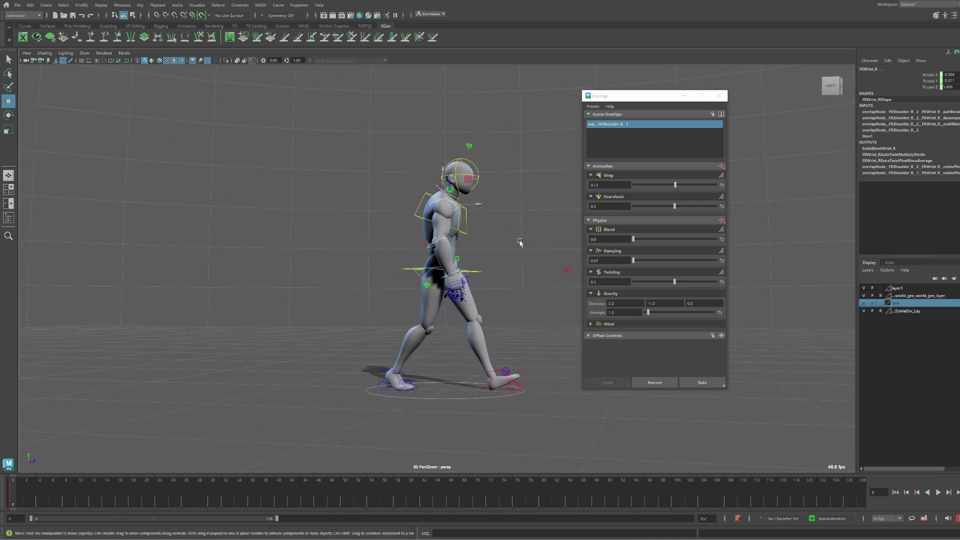
Enable the falloff curve for the overlap's Drag and play the walk from frame 0
left_click(721, 175)
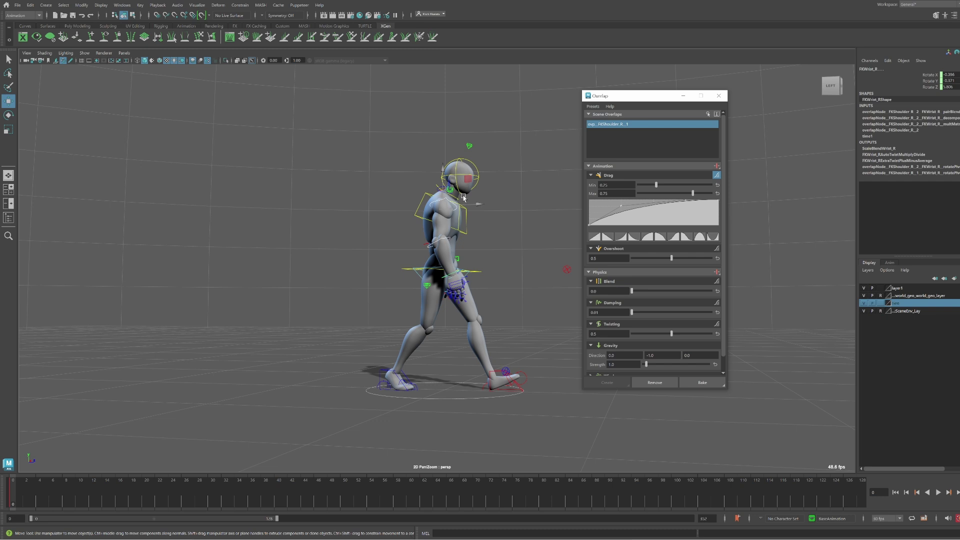
left_click_drag(50, 488, 12, 480)
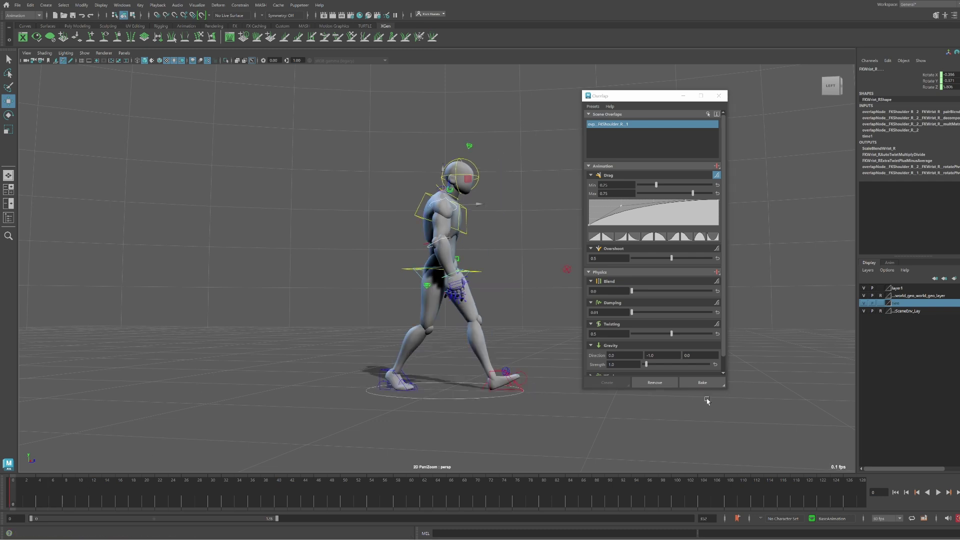
left_click(938, 492)
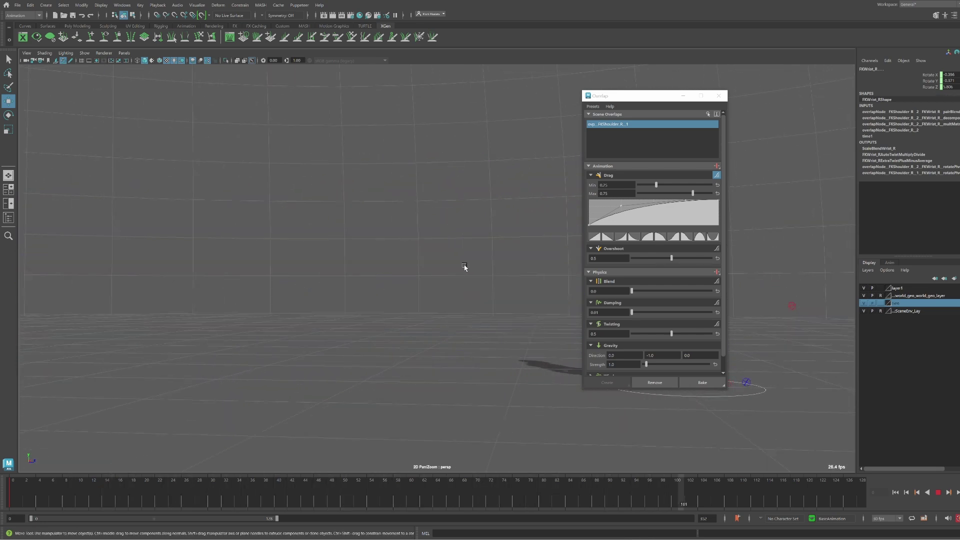
Set the Drag falloff's maximum to 0.68 and minimum to 0.11 while the walk plays
left_click_drag(691, 193, 688, 193)
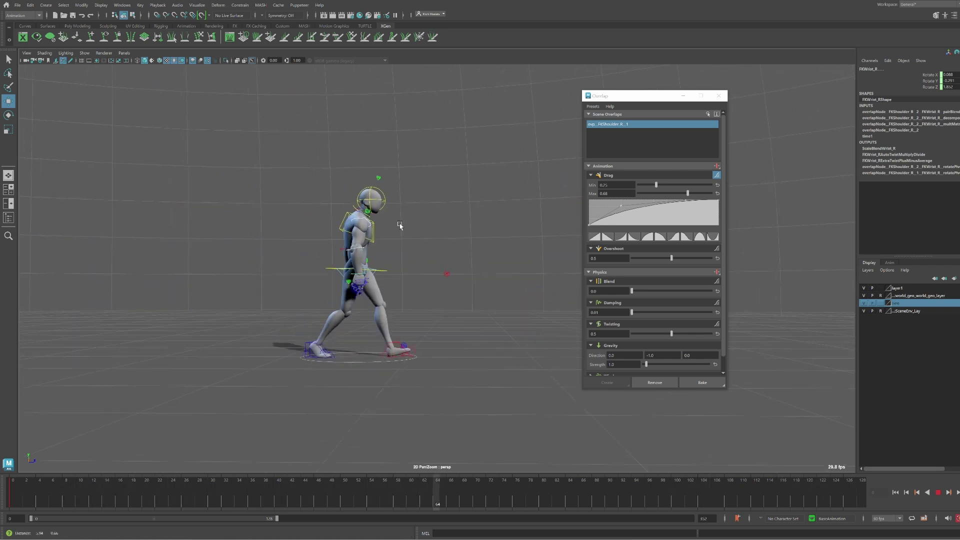
left_click_drag(656, 185, 623, 186)
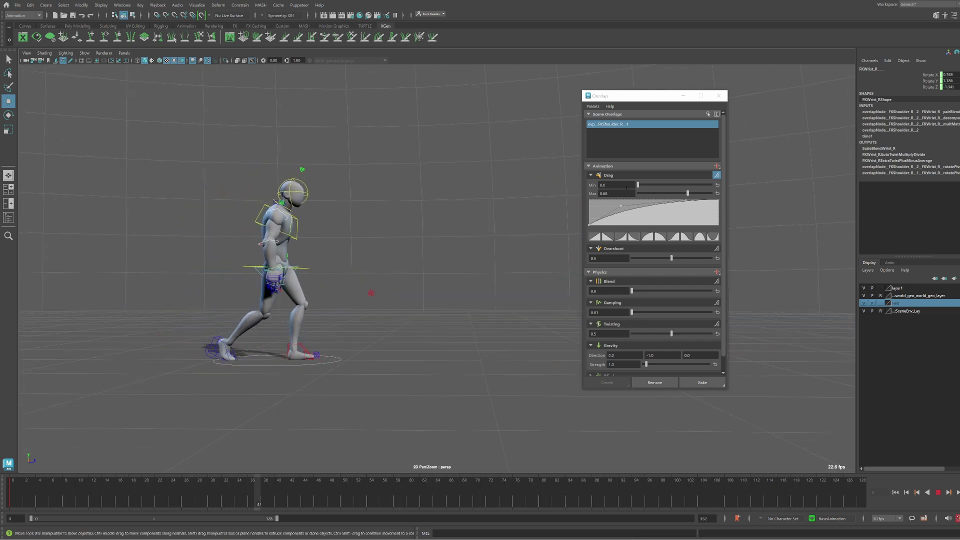
left_click_drag(638, 185, 699, 184)
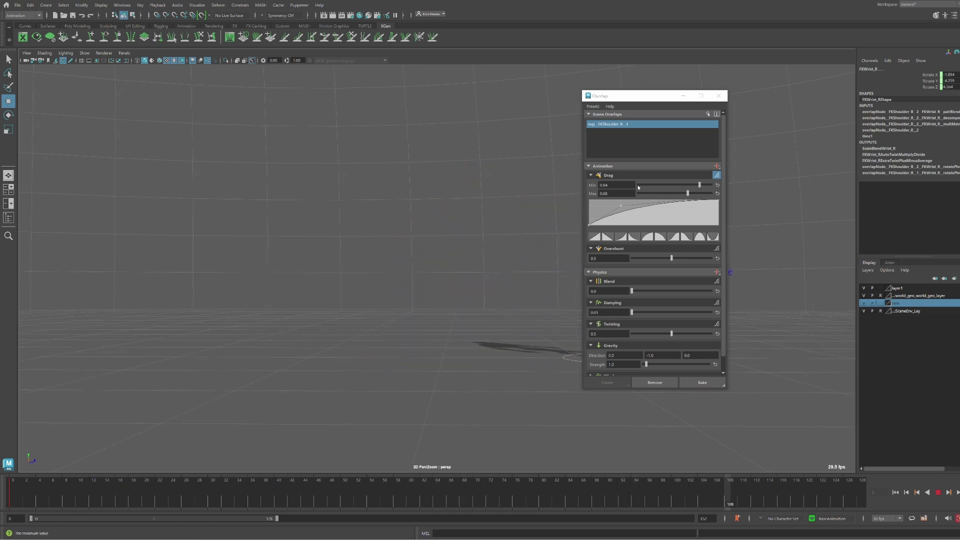
left_click(651, 185)
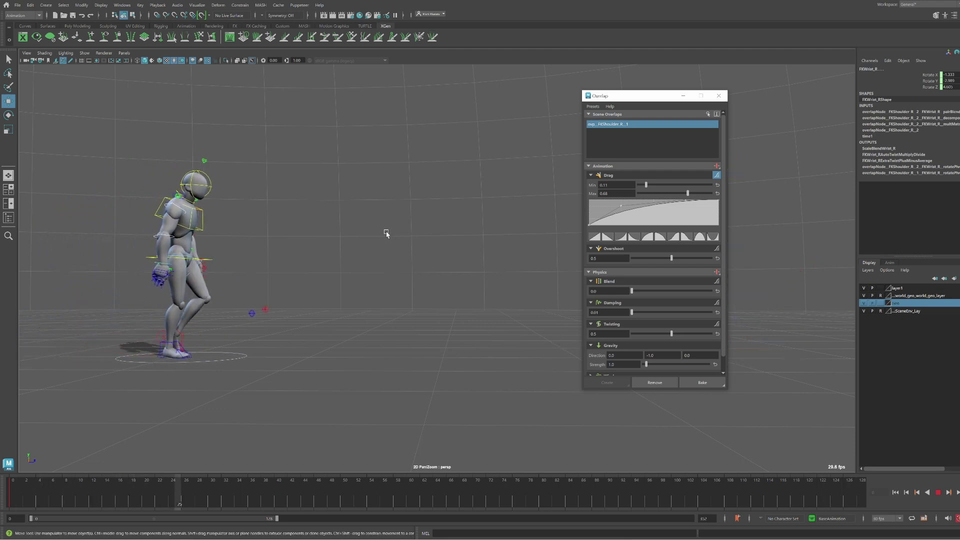
left_click_drag(419, 248, 352, 249, "alt")
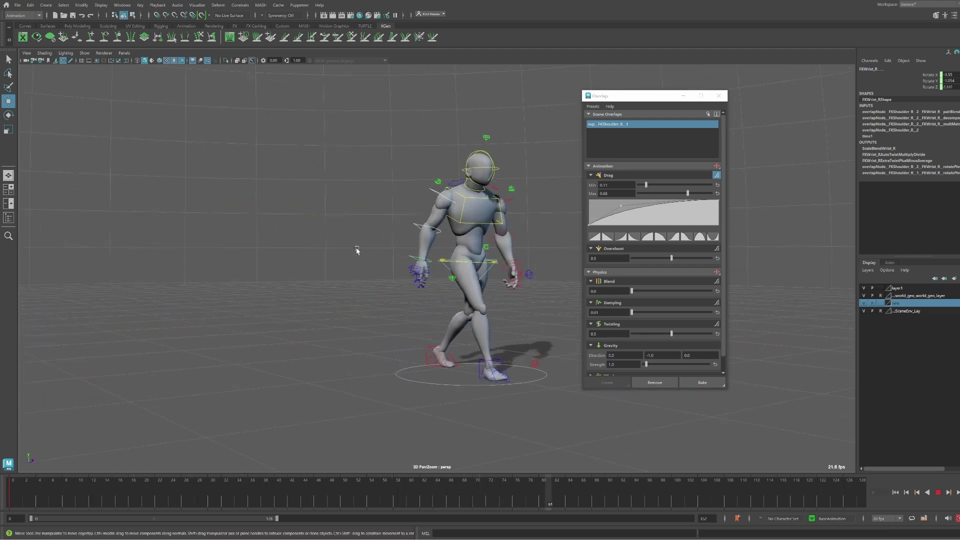
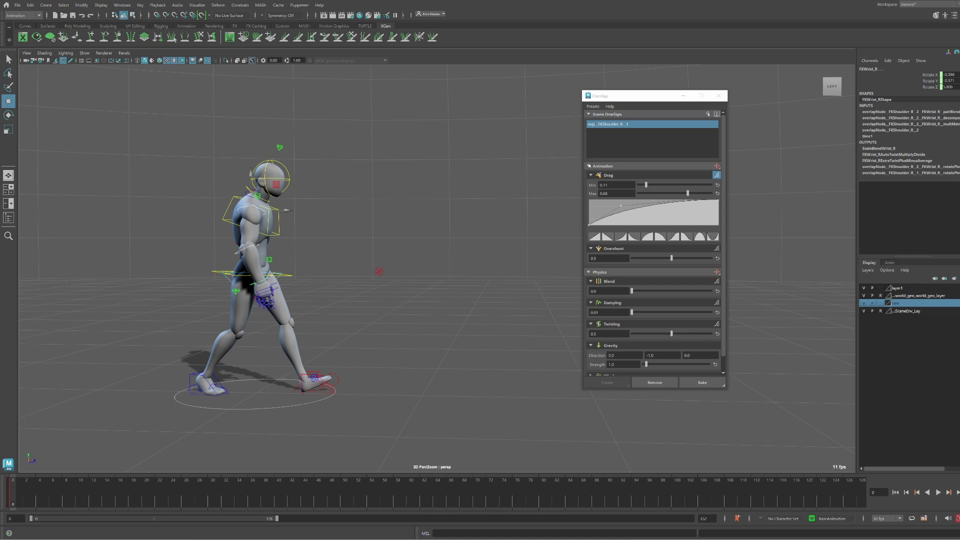
Set the overlap's Overshoot to 0.18 while the walk plays, and stop the playback back at frame 0
left_click(590, 167)
left_click(589, 166)
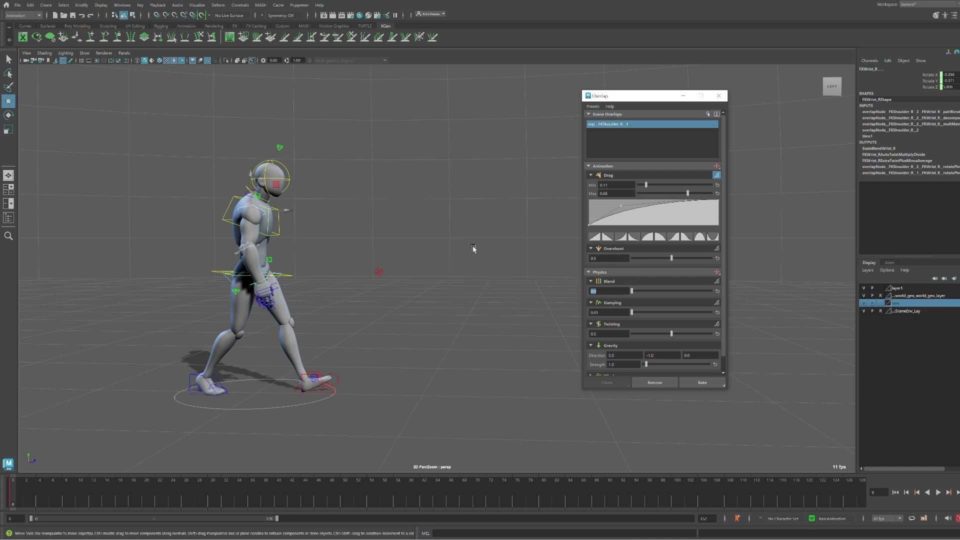
left_click(939, 493)
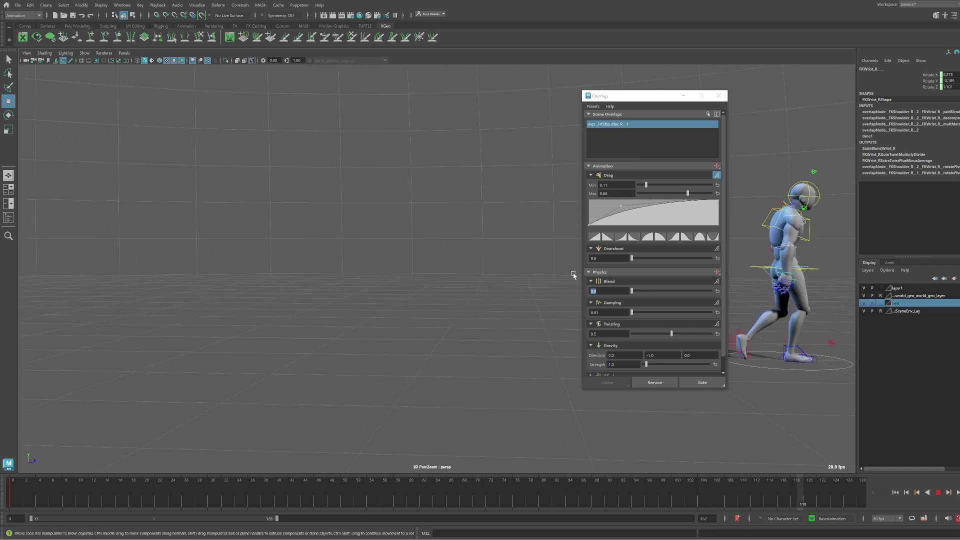
mouse_move(632, 258)
left_mouse_down()
mouse_move(712, 258)
mouse_move(645, 258)
left_mouse_up()
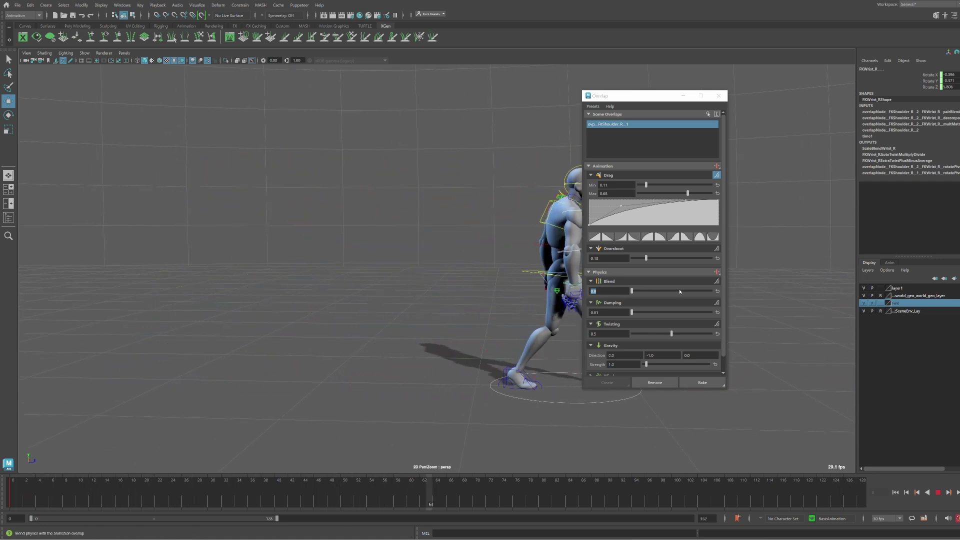
scroll(650, 350, "down", 1)
left_click(937, 493)
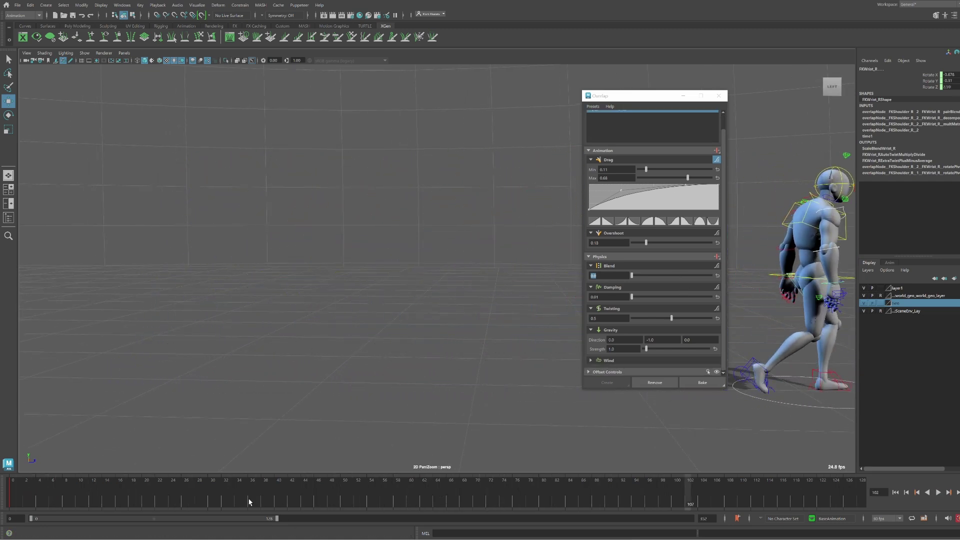
key("alt+shift+v")
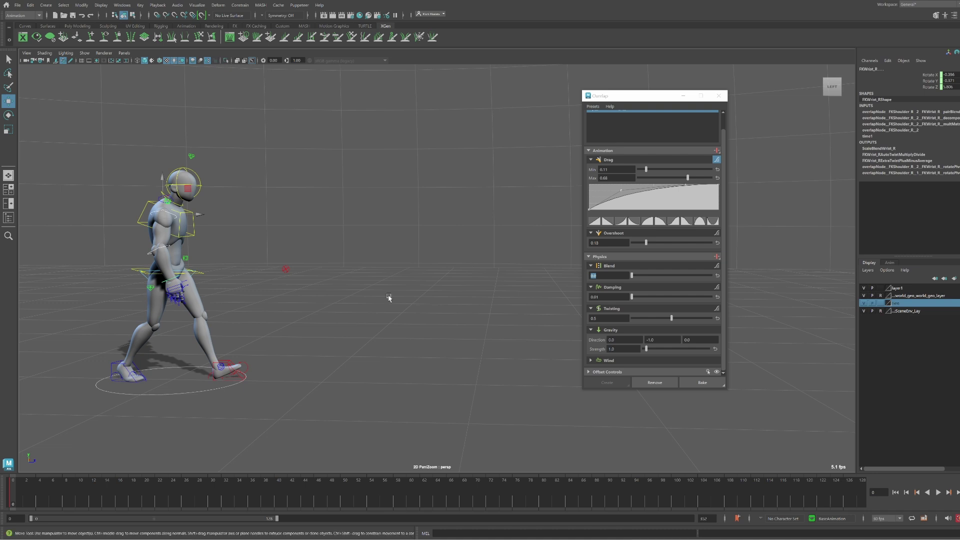
Set the physics Blend to 0.63 and play the walk from frame 0
middle_click_drag(389, 299, 543, 291)
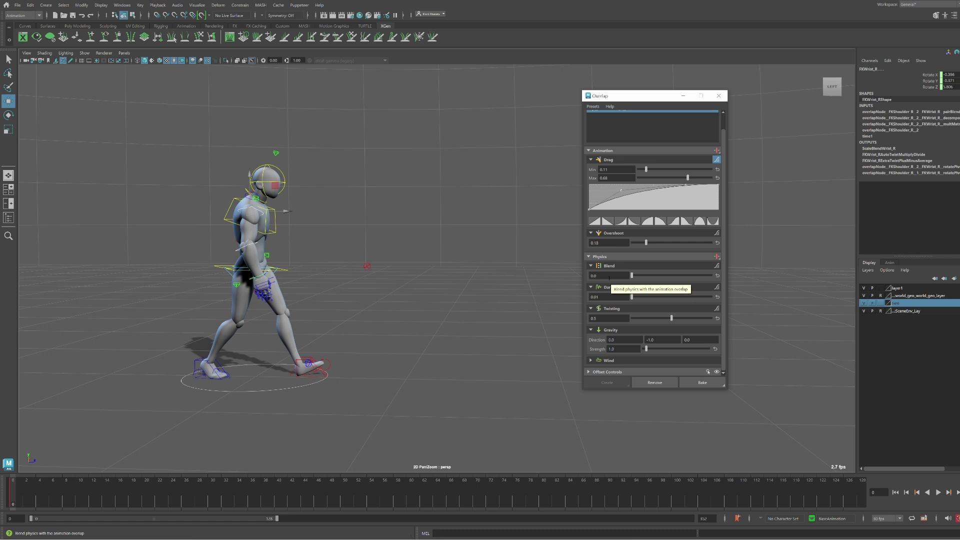
scroll(626, 252, "up", 1)
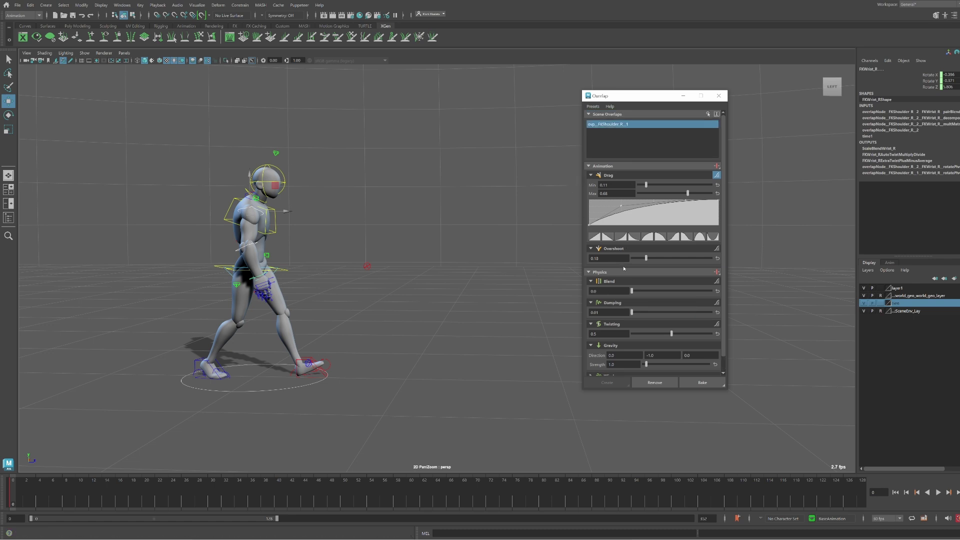
scroll(624, 268, "down", 1)
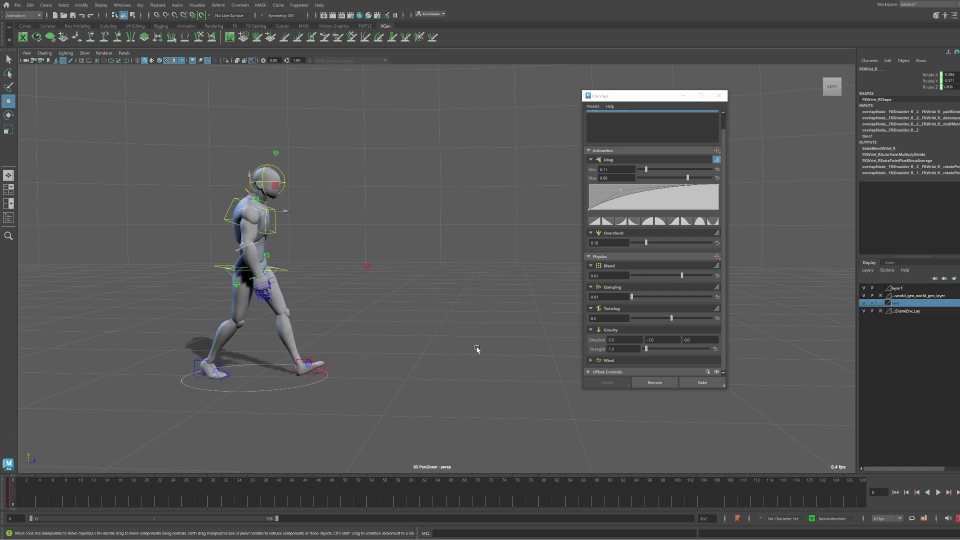
left_click(939, 492)
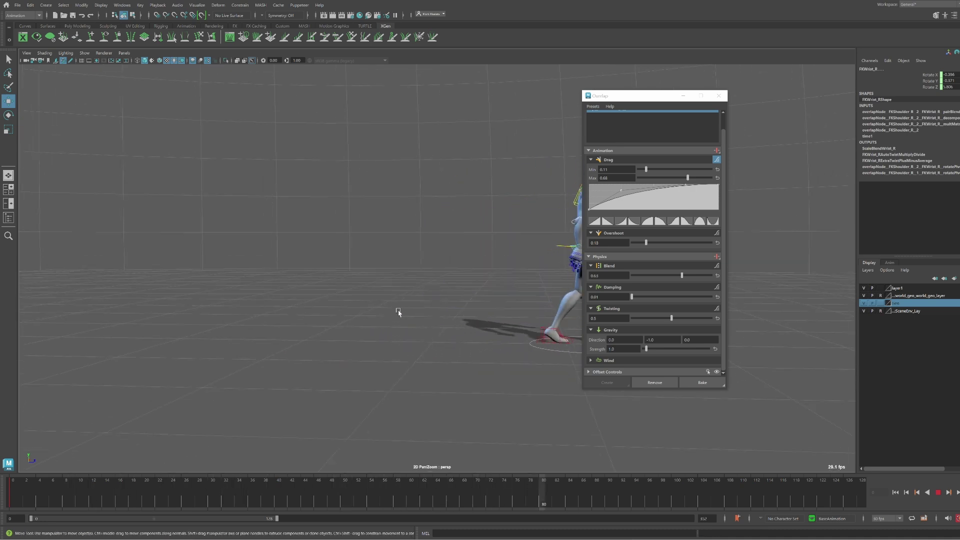
left_click_drag(433, 315, 365, 309, "alt")
middle_click_drag(450, 309, 479, 261, "alt")
Try different physics Blend and Damping values during playback, settling on Blend 0.68 and Damping 0.44
left_click_drag(682, 276, 643, 276)
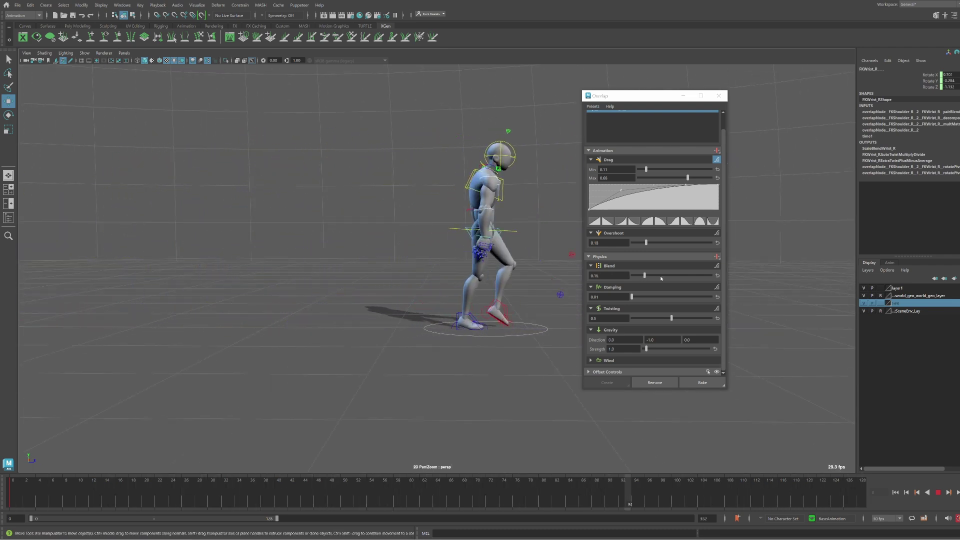
left_click_drag(644, 275, 676, 275)
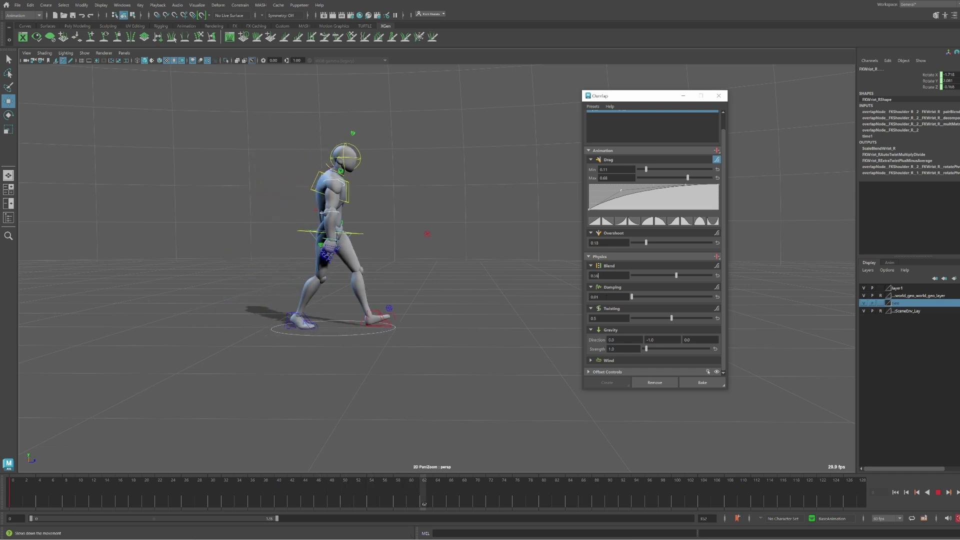
left_click_drag(632, 296, 751, 294)
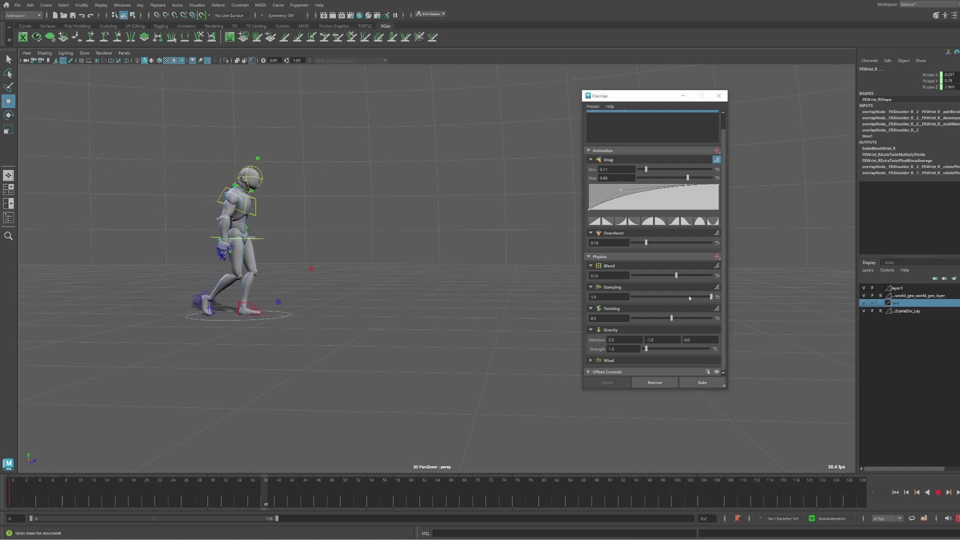
left_click_drag(711, 296, 519, 277)
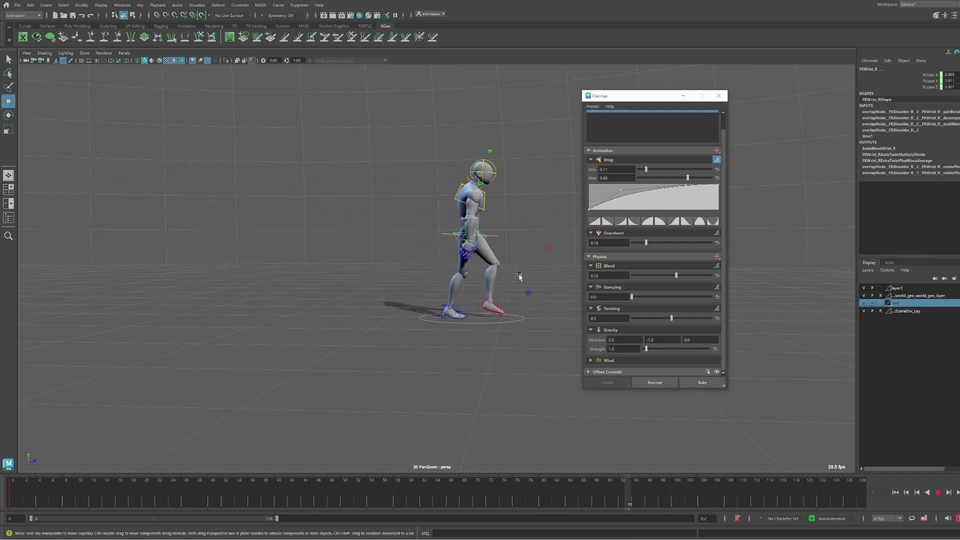
left_click_drag(676, 276, 686, 276)
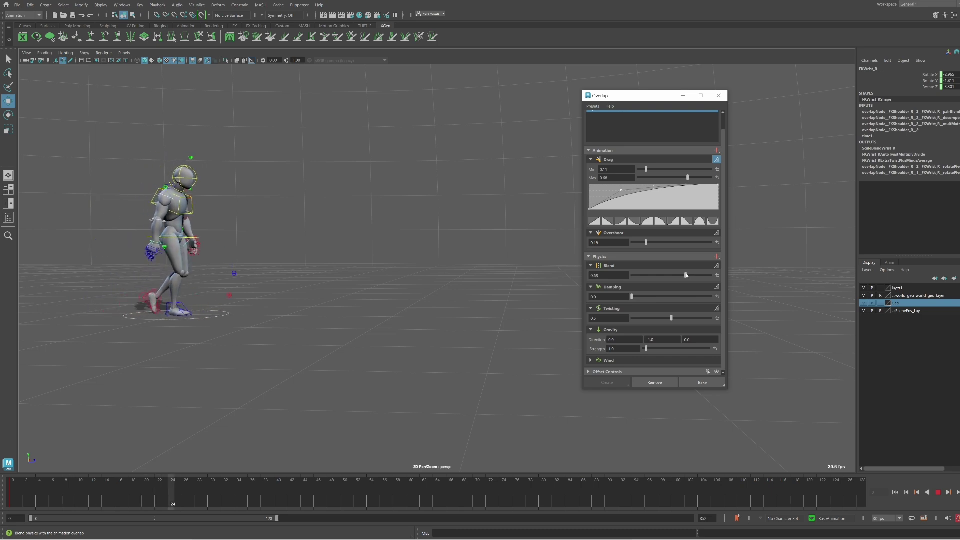
left_click_drag(631, 296, 667, 298)
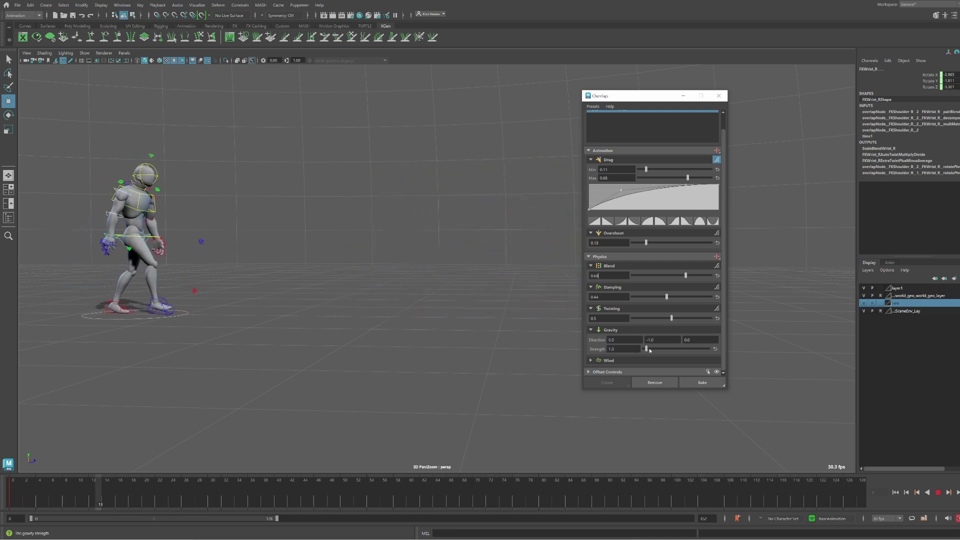
Set the Gravity strength to 1.8 and the Wind strength to 3.4 while the walk plays
left_click_drag(648, 350, 675, 351)
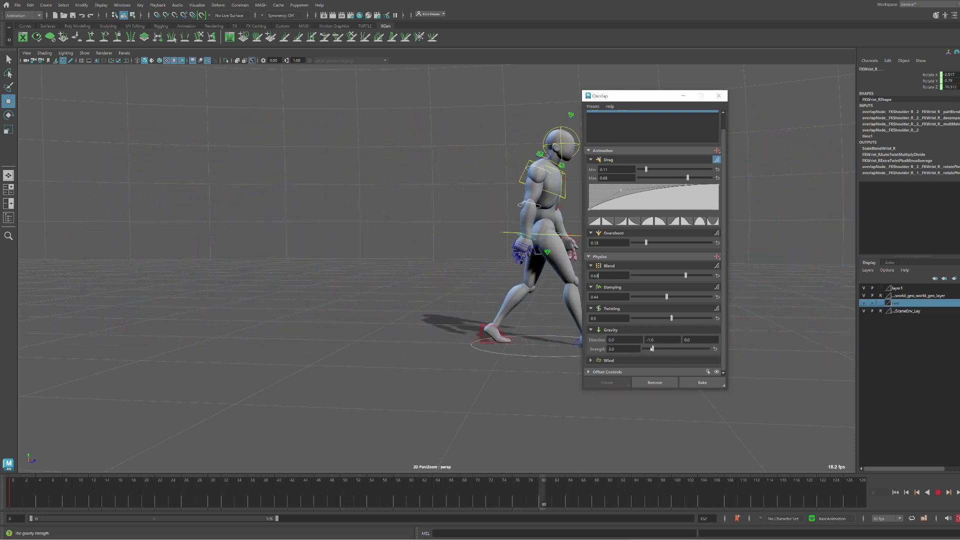
left_click_drag(675, 349, 649, 348)
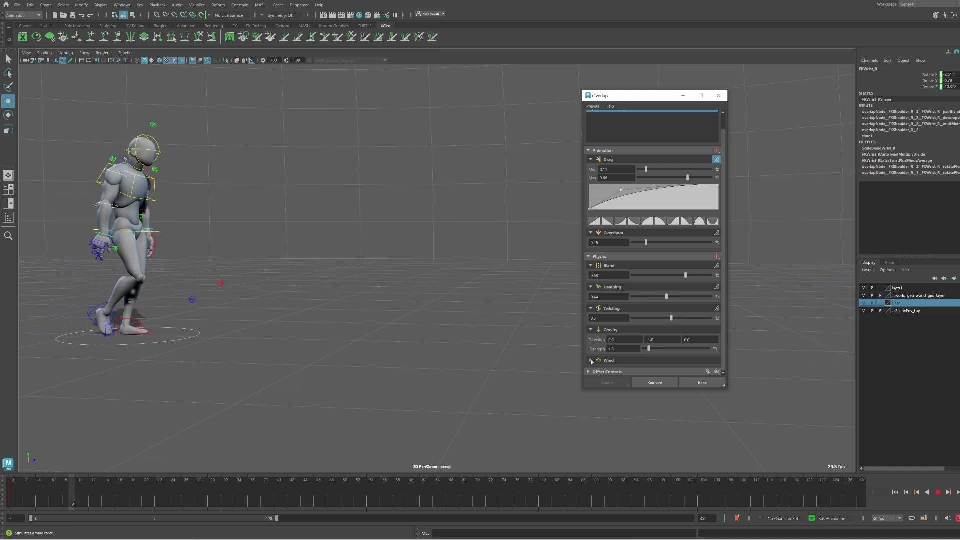
left_click(591, 360)
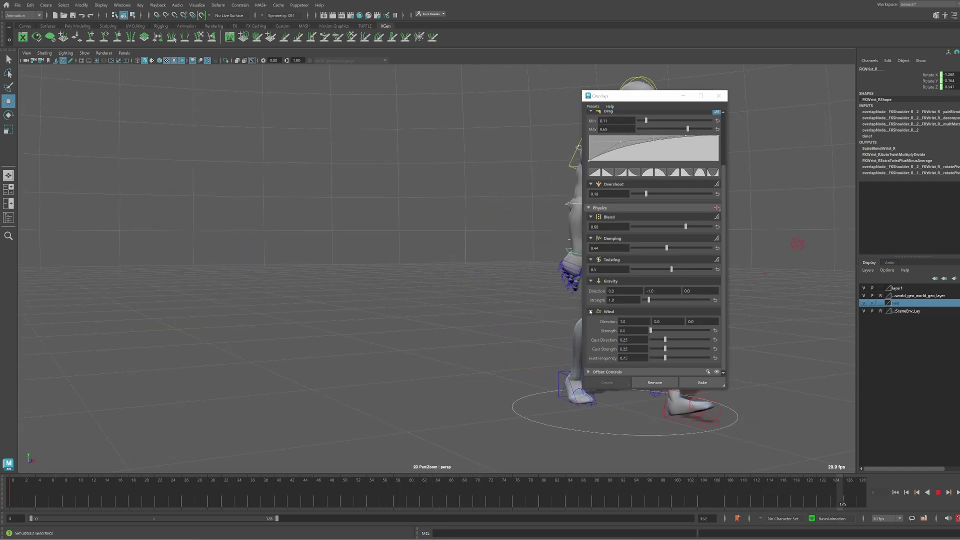
mouse_move(652, 330)
left_mouse_down()
mouse_move(675, 330)
mouse_move(661, 331)
left_mouse_up()
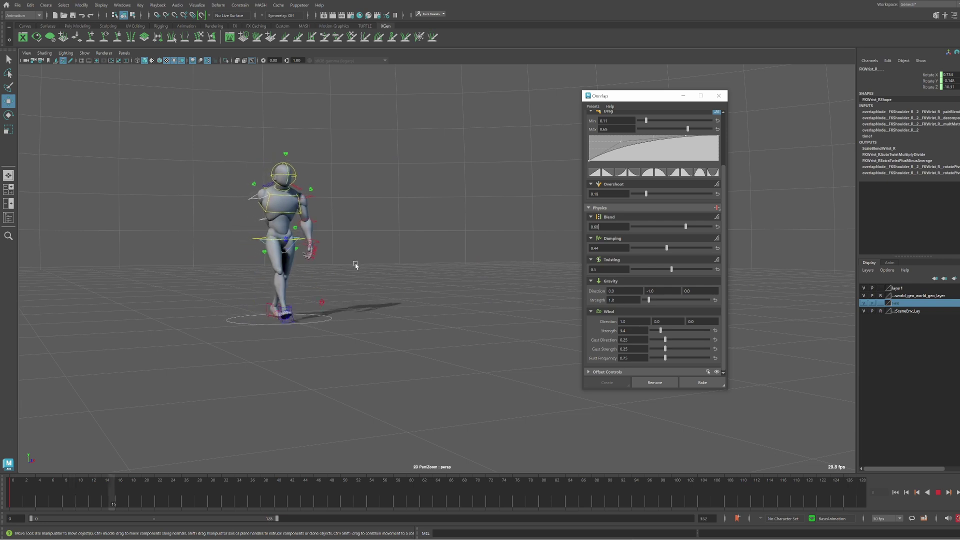
Try a Gravity direction of 1, 0, 0 on the arm overlap
type("1")
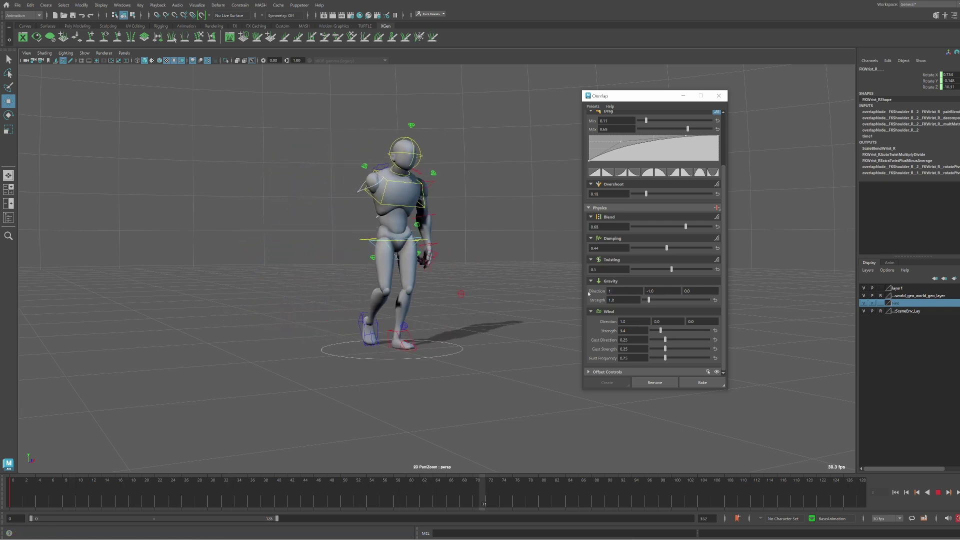
key("Tab")
type("0")
key("Tab")
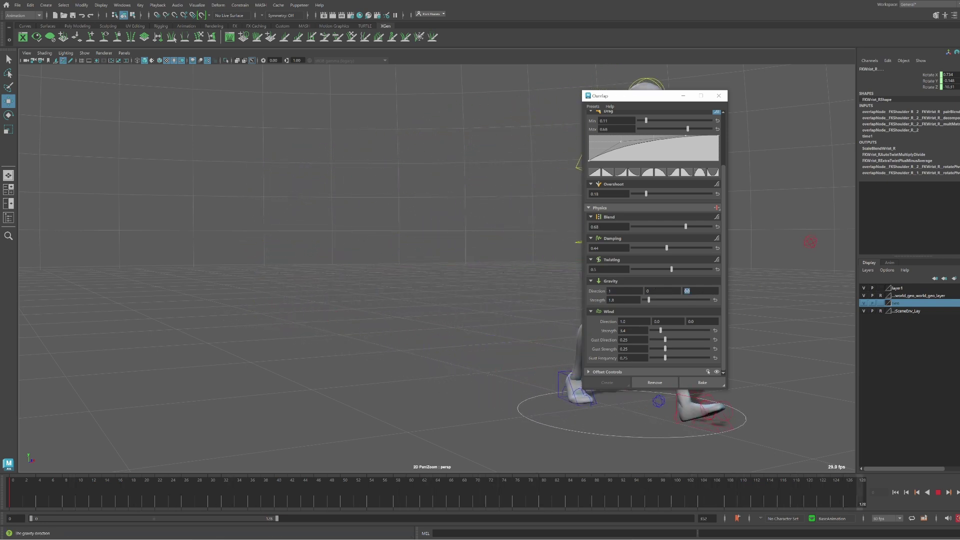
type("0")
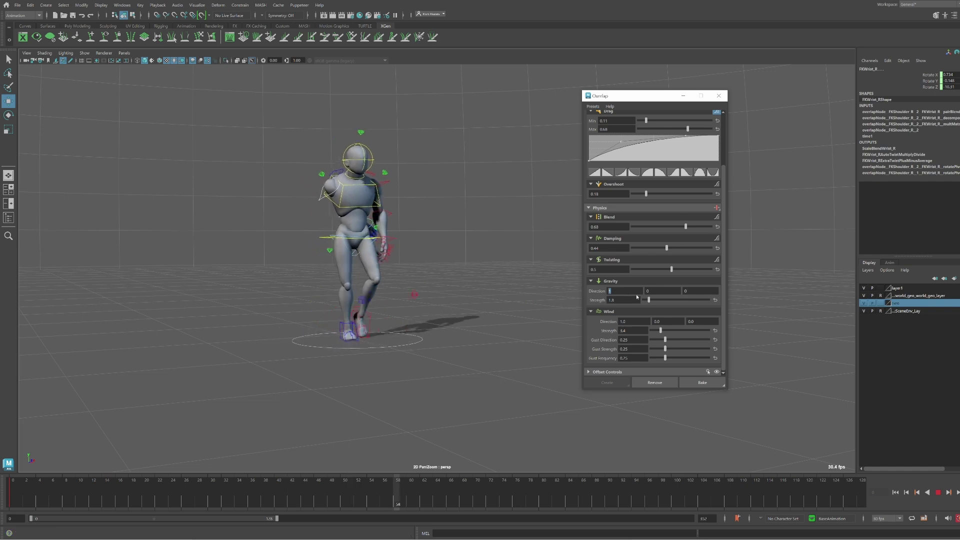
type("-1")
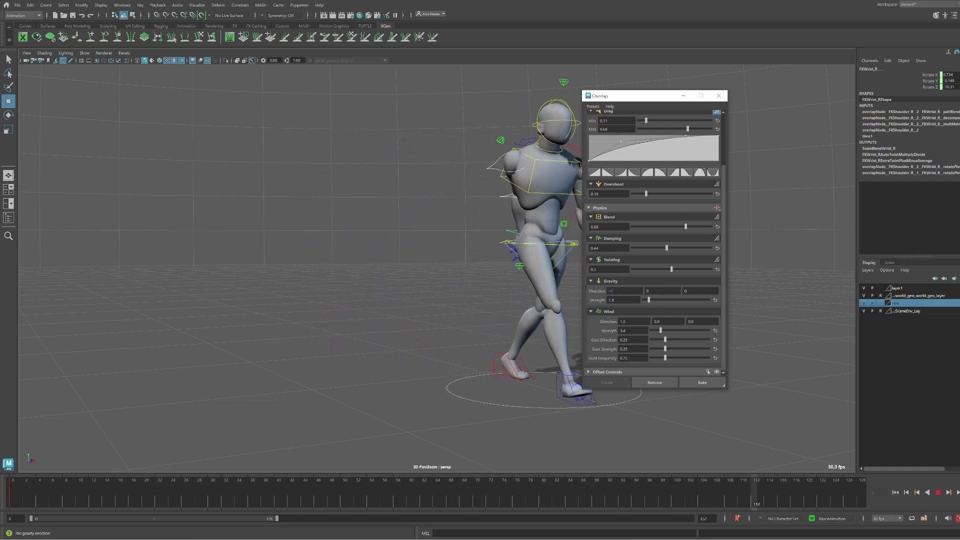
Restore the Gravity direction to 0, -1, 0
key("BackSpace")
key("BackSpace")
type("0")
key("Return")
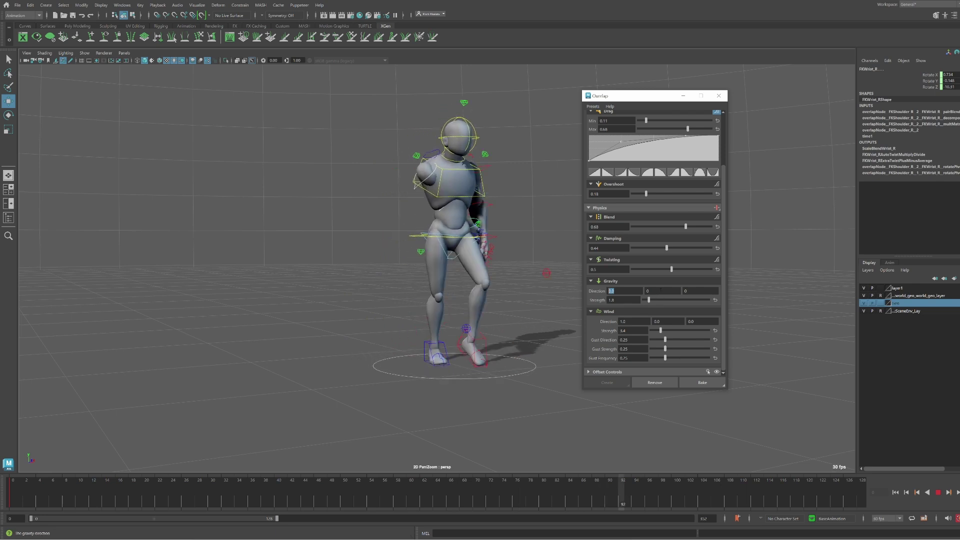
key("Tab")
type("-1")
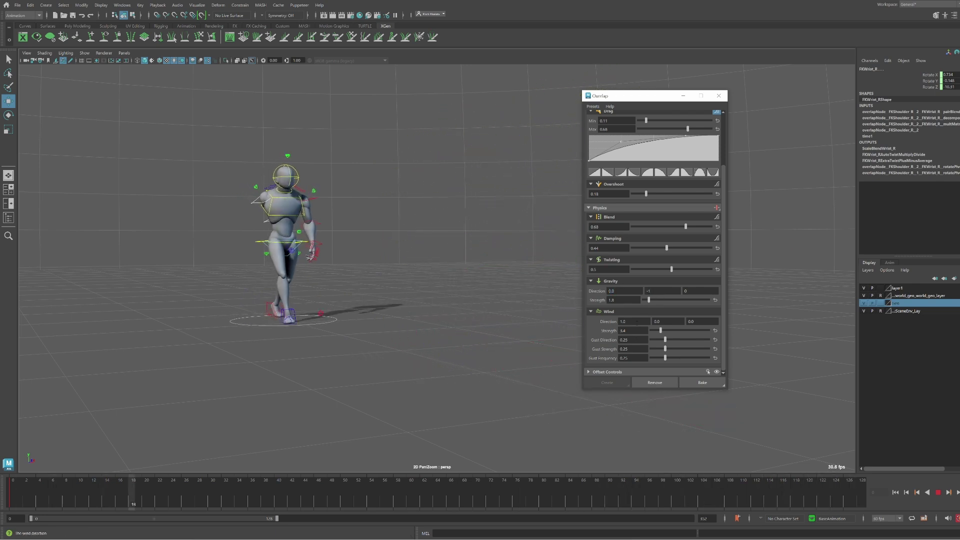
Set the Wind direction to 1 in Y and 0 in X
left_click(658, 322)
type("1")
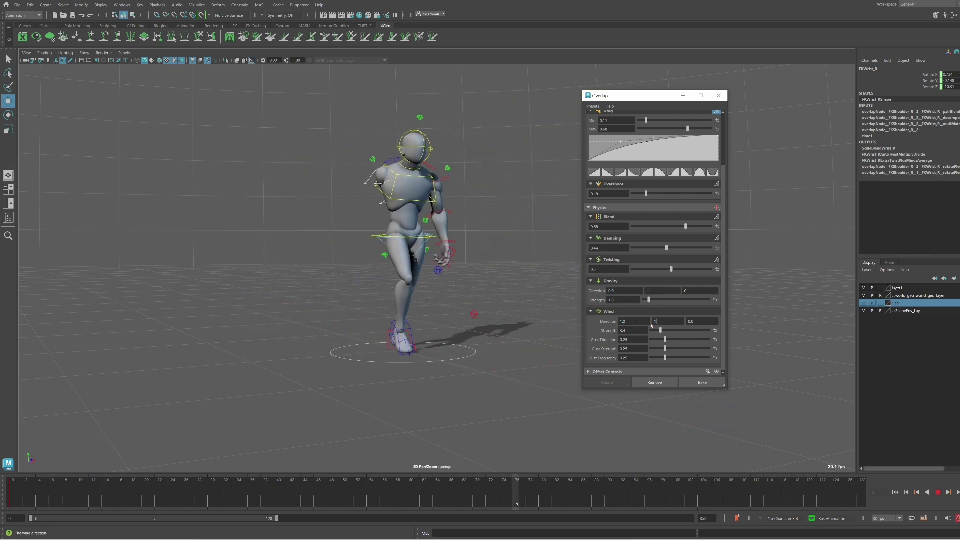
left_click_drag(635, 321, 618, 322)
type("0")
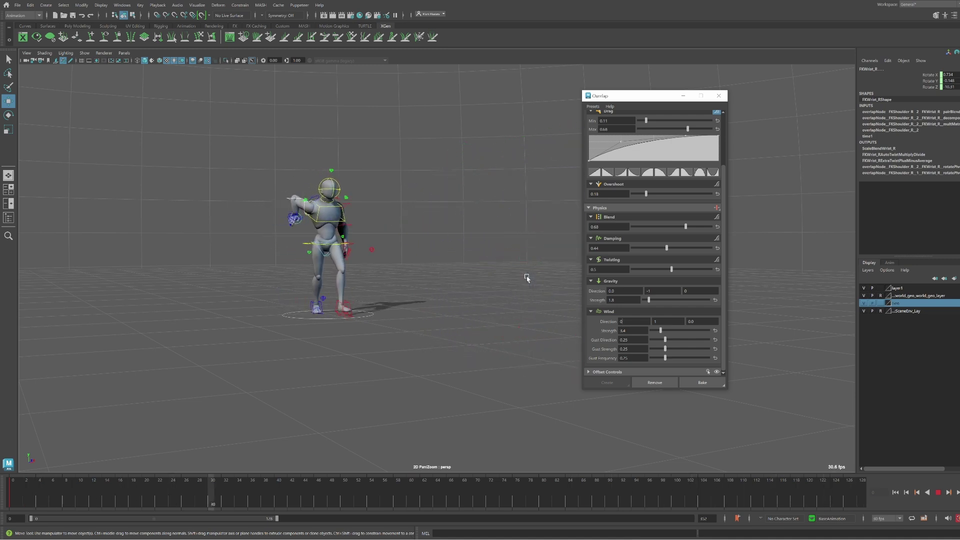
Set Wind Strength to 2.0, Gust Direction to 0.03, Gust Strength to 0.1 and Gust Frequency to 0.15, and lower the physics Blend to 0.0
left_click_drag(660, 330, 657, 331)
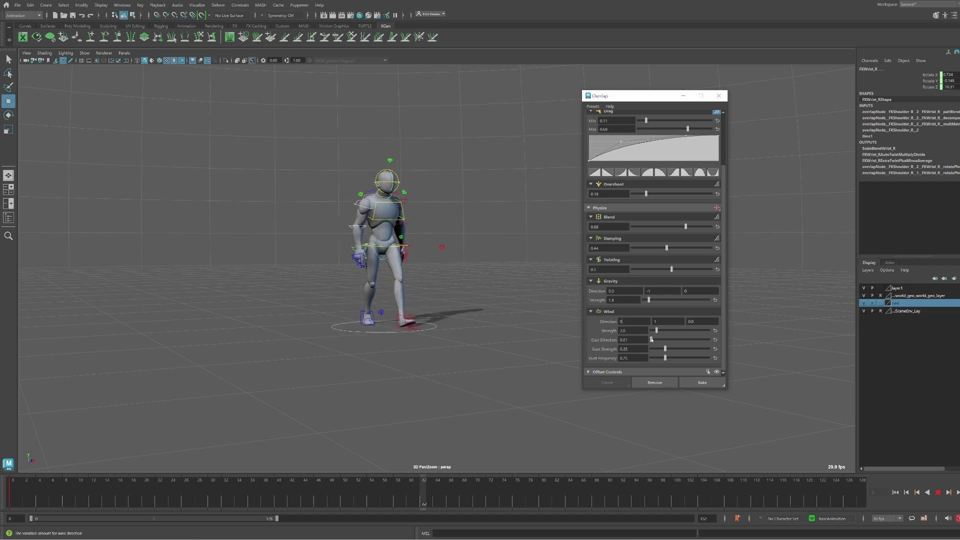
left_click_drag(666, 349, 657, 349)
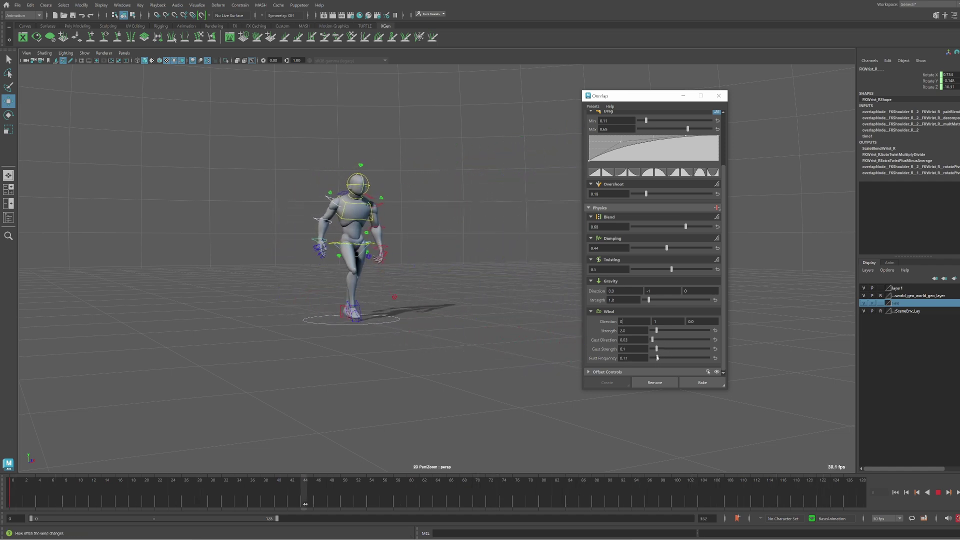
left_click_drag(656, 357, 659, 358)
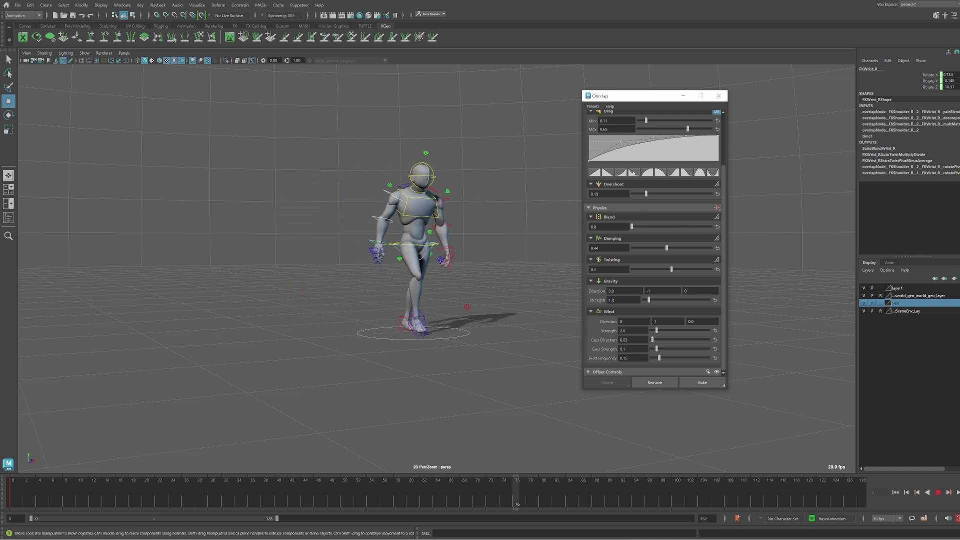
scroll(634, 173, "up", 3)
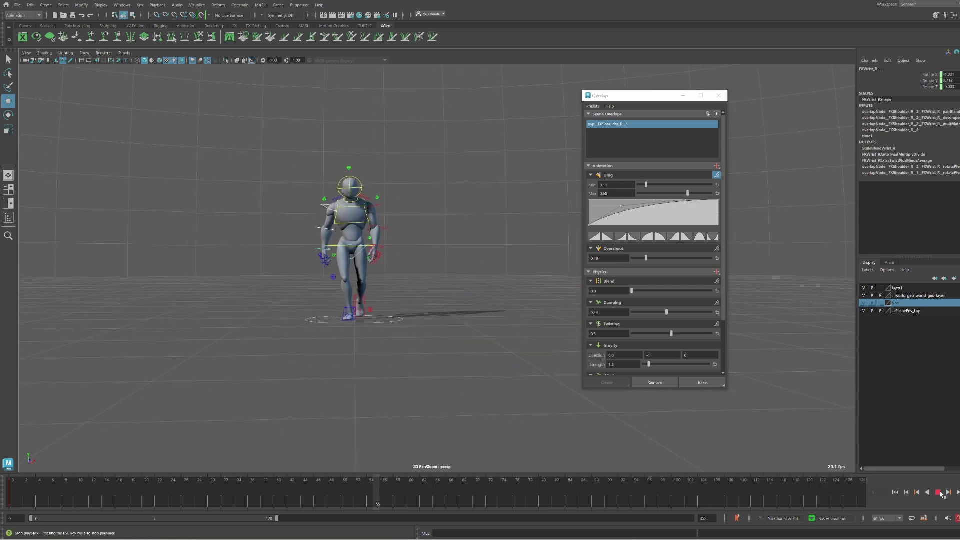
Stop the playback, return to frame 0 and clear the selection
left_click_drag(480, 320, 393, 310, "alt")
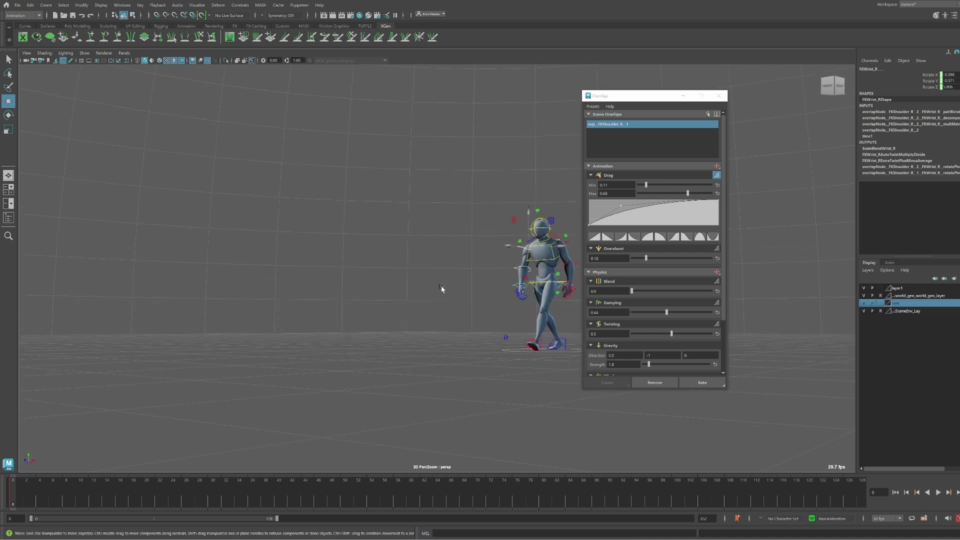
right_click_drag(442, 287, 478, 279, "alt")
middle_click_drag(478, 279, 382, 236, "alt")
right_click_drag(382, 237, 440, 219, "alt")
left_click(523, 214)
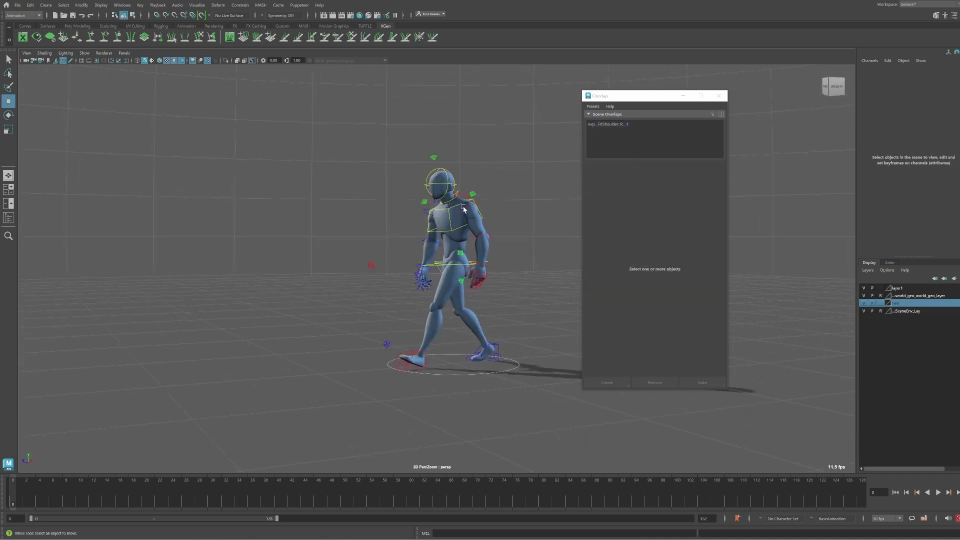
Select the character's left shoulder FK control and frame the left arm
left_click(464, 208)
left_click(472, 207)
middle_click_drag(518, 231, 472, 231, "alt")
key("f")
scroll(485, 269, "down", 6)
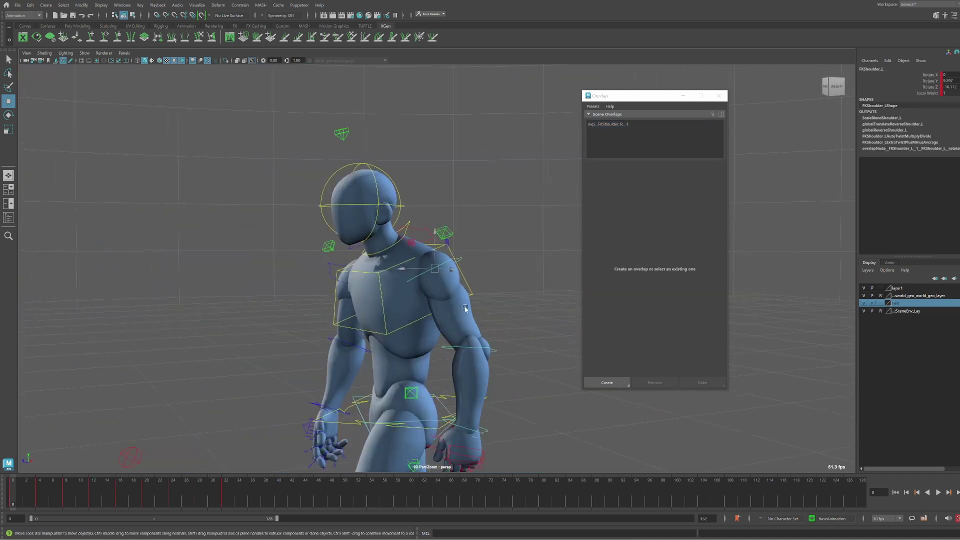
middle_click_drag(467, 311, 497, 265, "alt")
left_click_drag(497, 266, 439, 269, "alt")
scroll(438, 268, "down", 2)
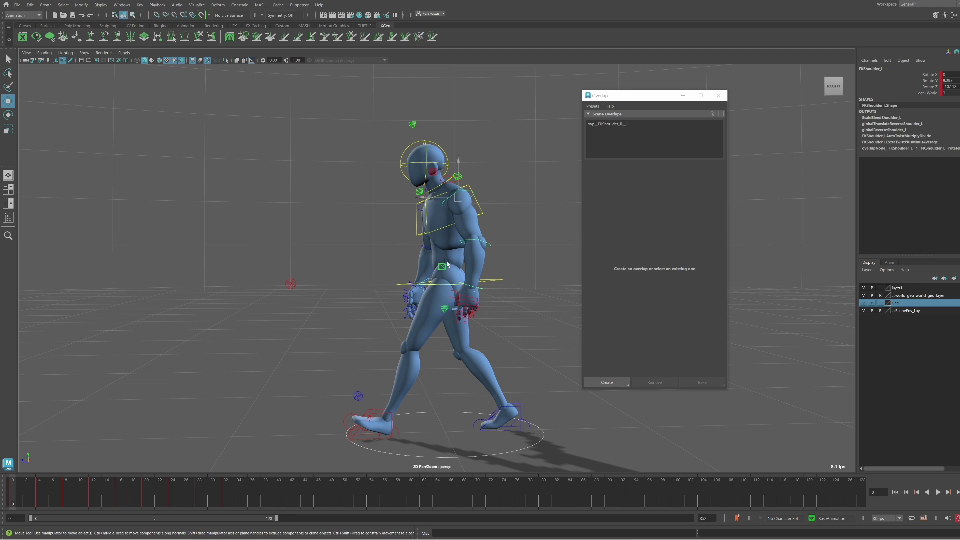
Play the walk while examining the character's arms from the front, stop the playback and return to frame 0
left_click_drag(447, 264, 499, 266, "alt")
left_click(937, 492)
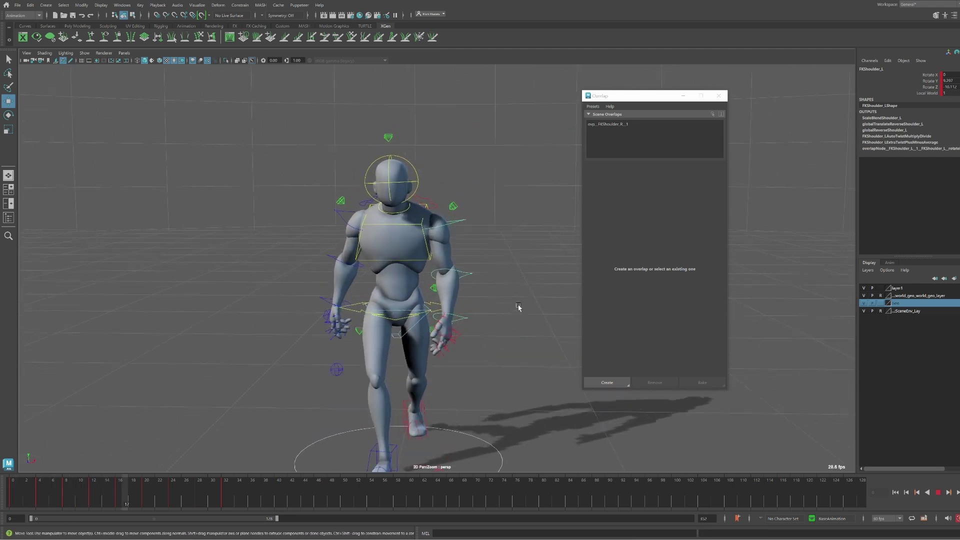
left_click_drag(508, 300, 470, 304, "alt")
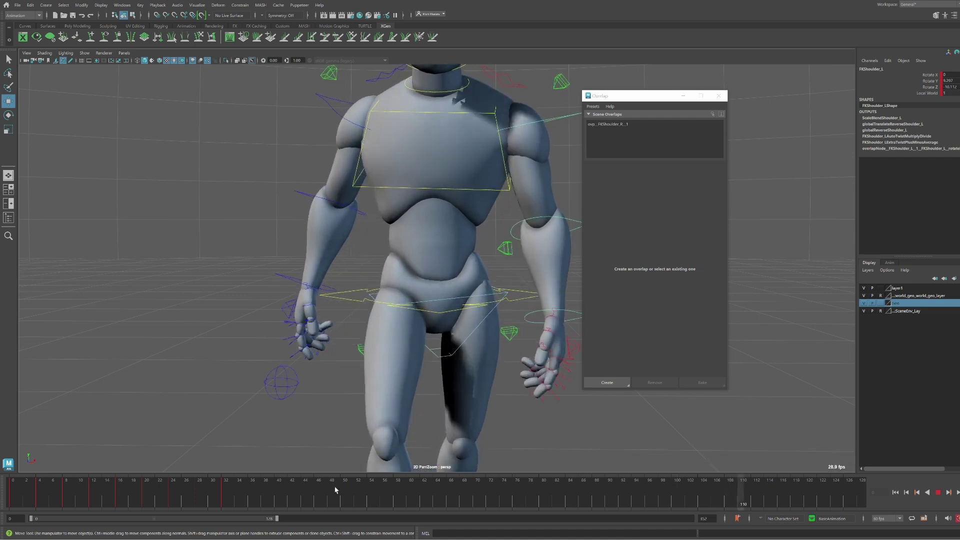
left_click(929, 494)
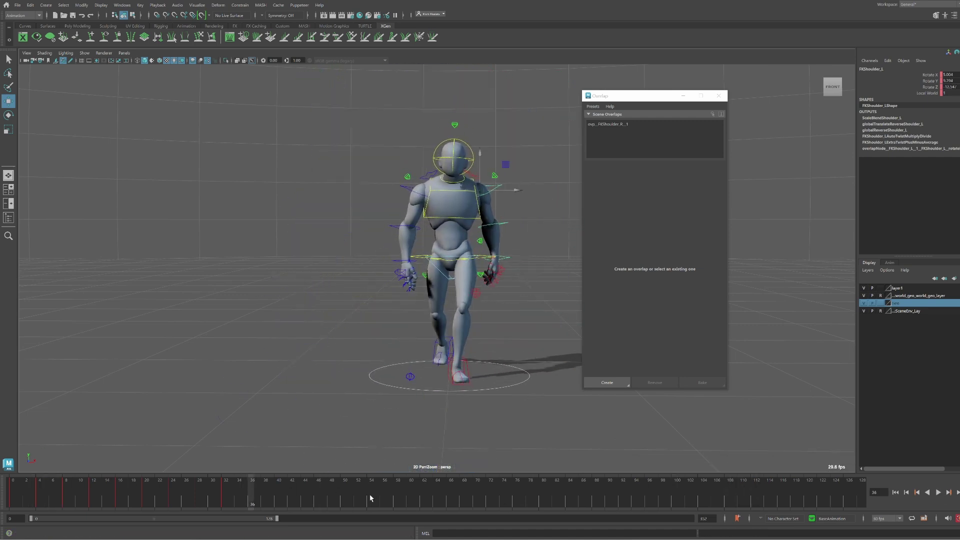
left_click_drag(252, 498, 37, 496)
middle_click_drag(480, 275, 414, 293, "alt")
scroll(418, 290, "up", 1)
left_click_drag(115, 494, 12, 493)
Select the left shoulder, elbow and wrist FK controls and create an overlap for the left arm
left_click(490, 210)
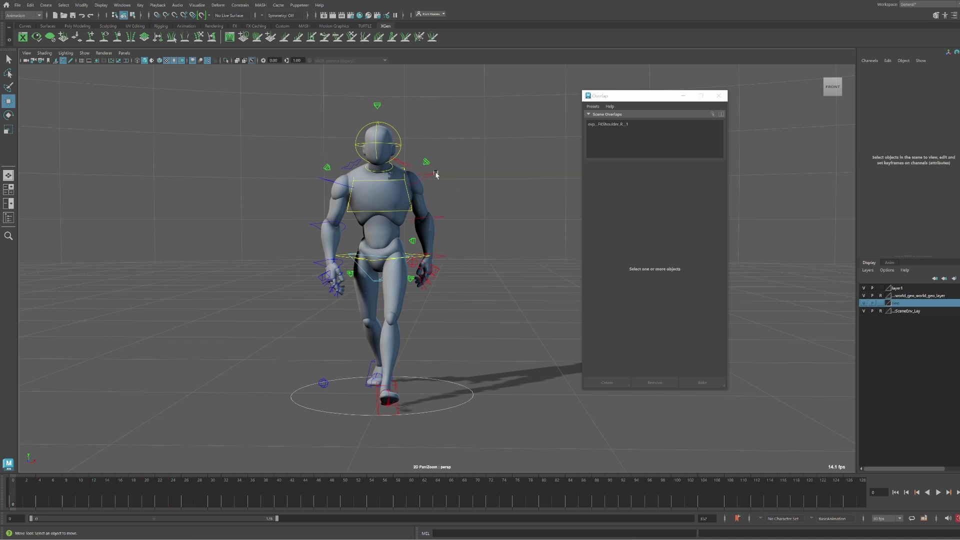
left_click(436, 175)
left_click_drag(467, 176, 485, 175, "alt")
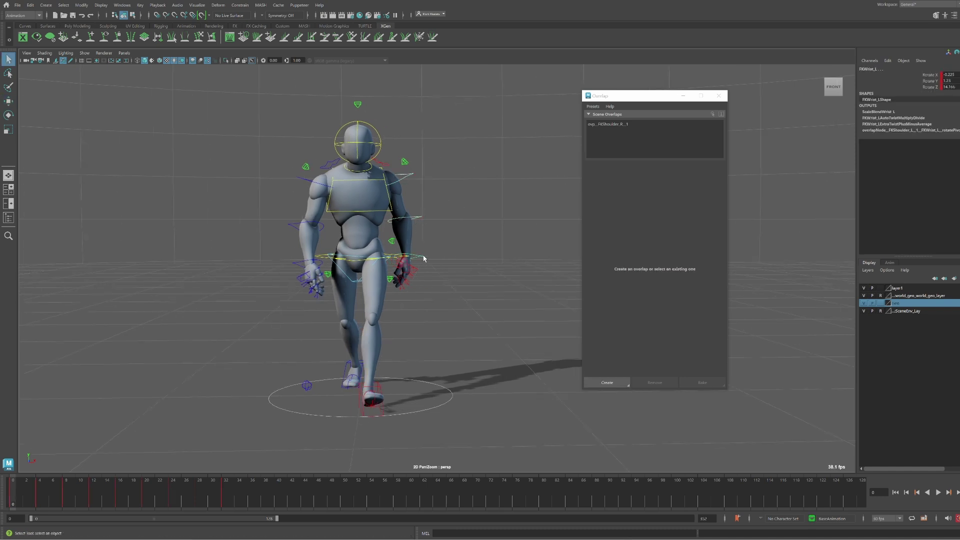
left_click_drag(424, 259, 491, 246, "alt")
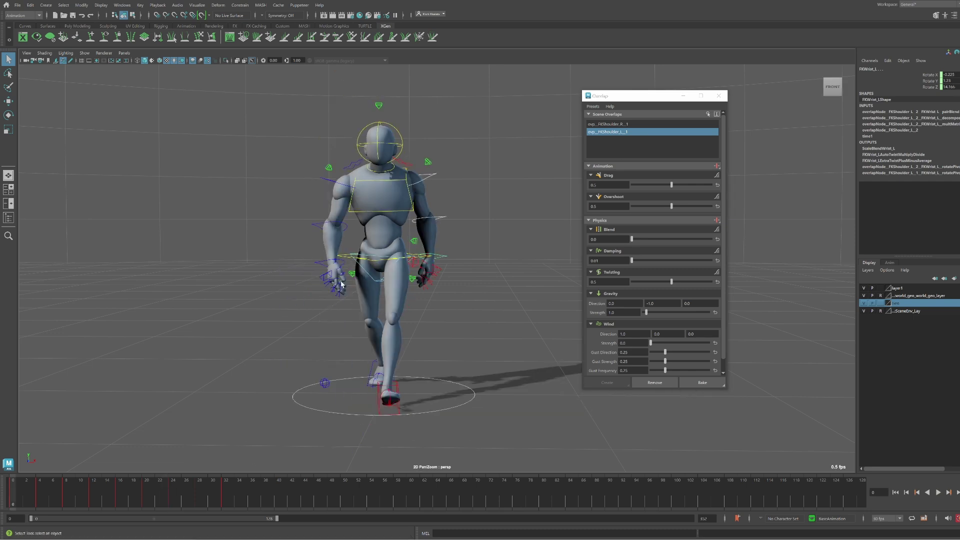
Set the left arm overlap's Drag to 0.7, review the walk from the side and return to frame 0
left_click(939, 493)
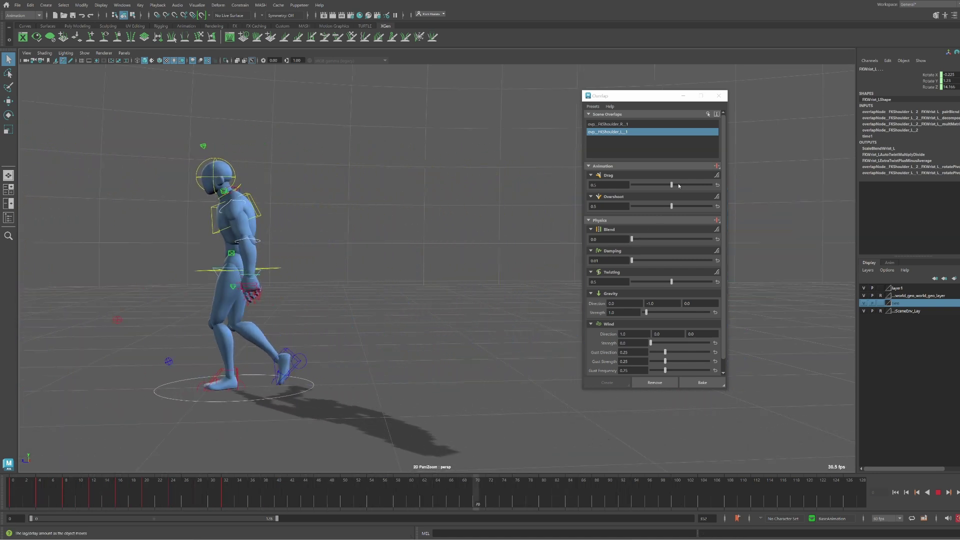
left_click_drag(672, 185, 688, 185)
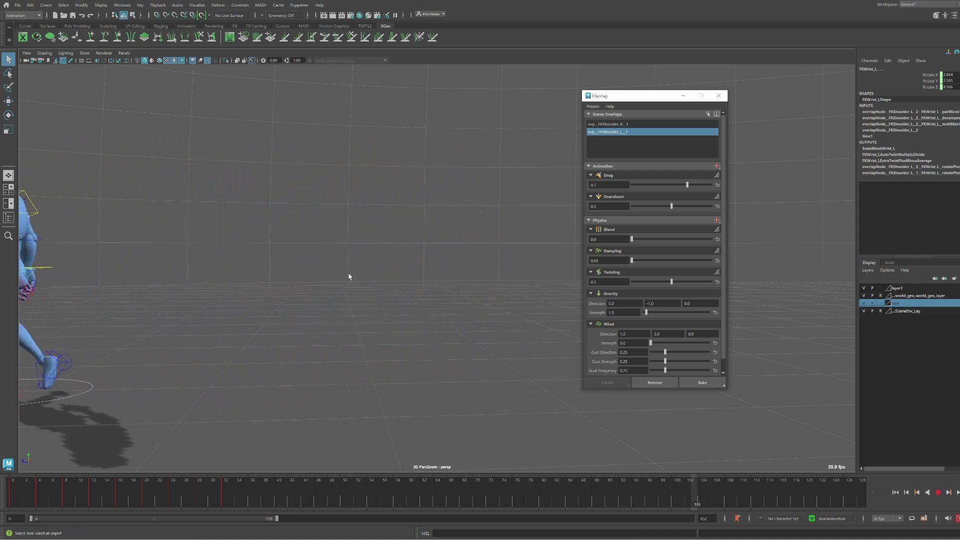
left_click_drag(350, 283, 470, 266, "alt")
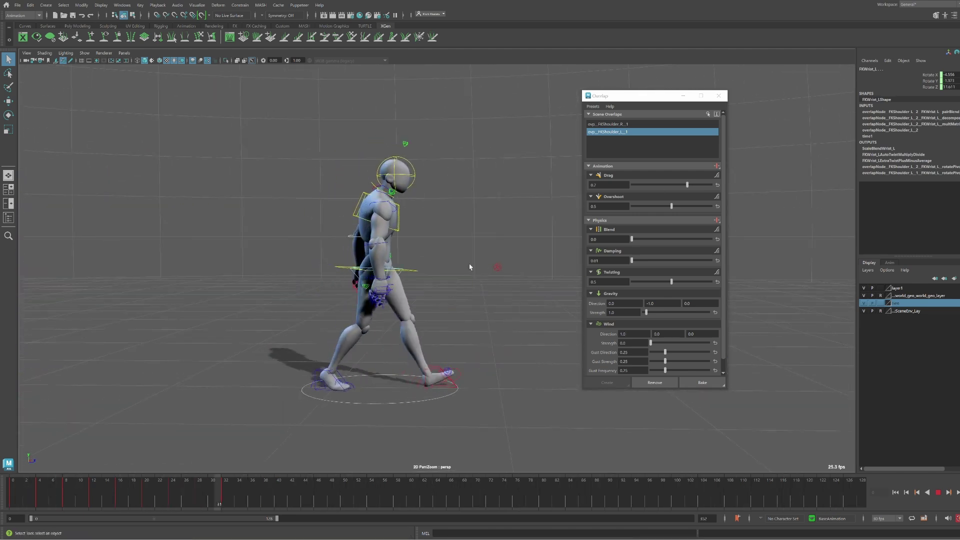
left_click(938, 492)
left_click_drag(114, 495, 10, 496)
middle_click_drag(306, 246, 417, 249, "alt")
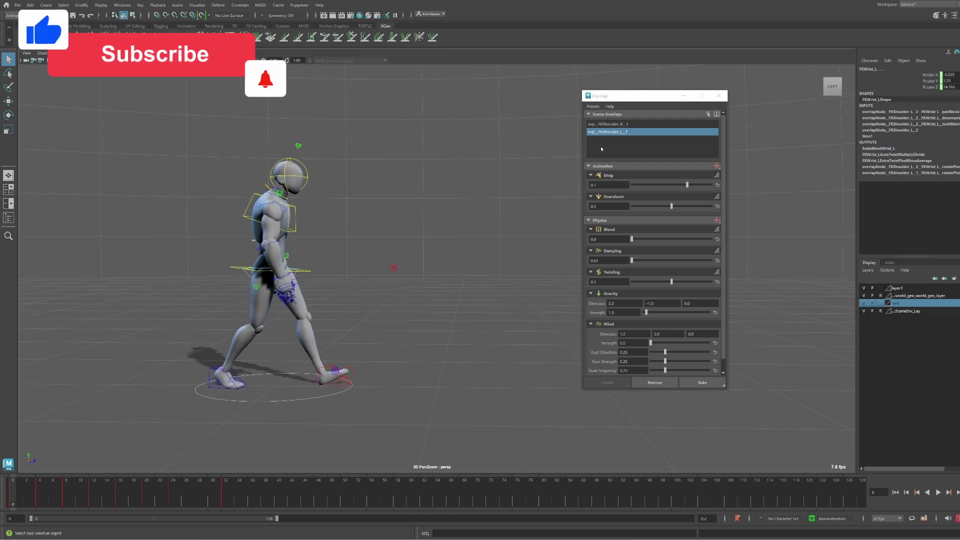
Switch the right arm overlap's Drag from the ramp to a single value and play the walk
left_click(615, 124)
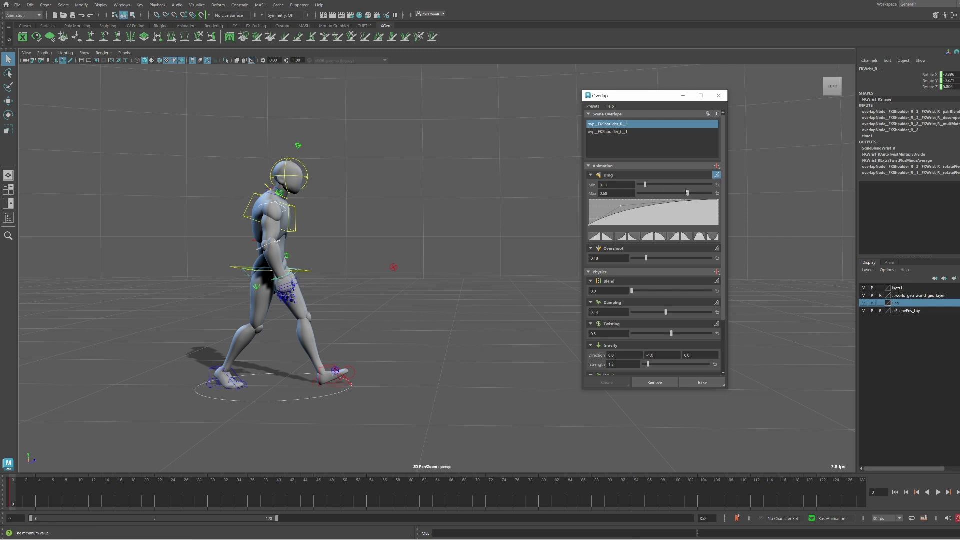
left_click(717, 176)
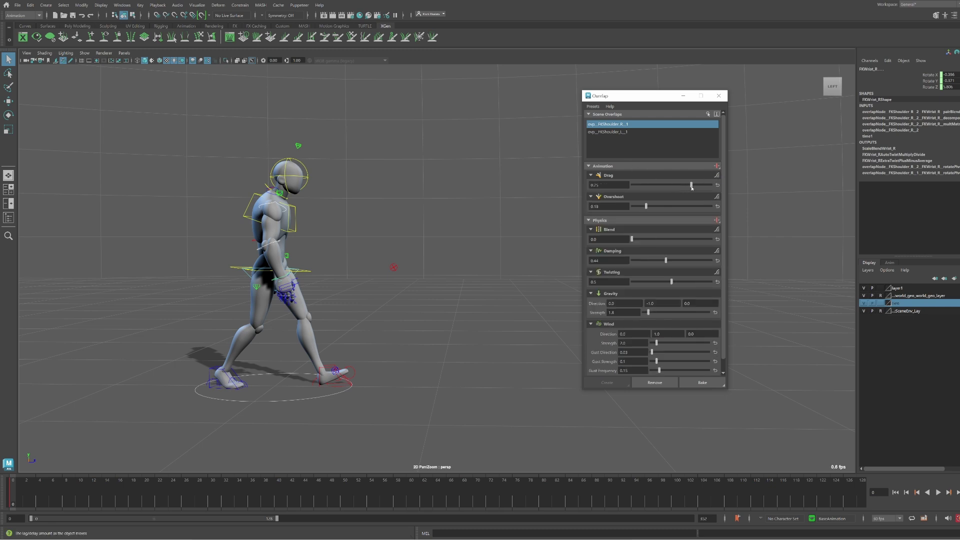
left_click(938, 492)
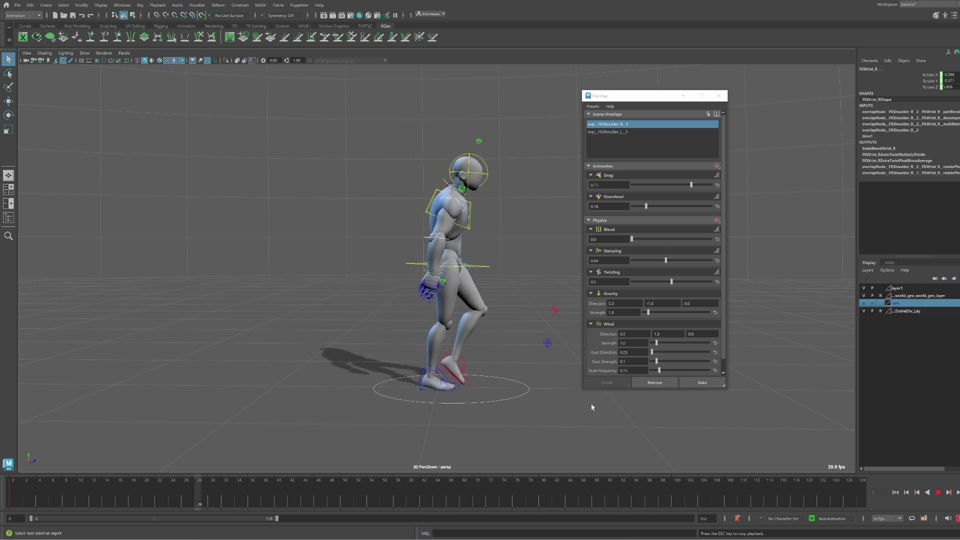
left_click_drag(505, 377, 442, 342, "alt")
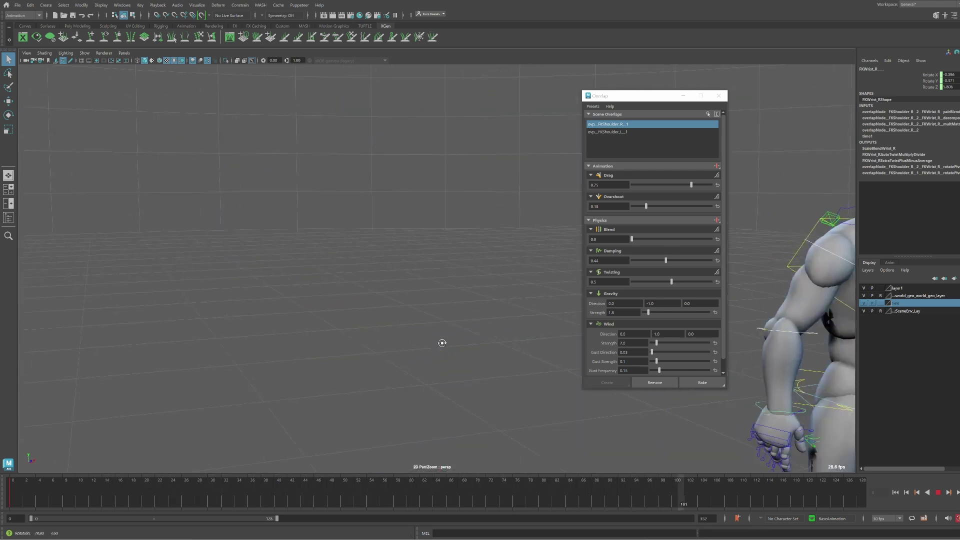
Select the left arm overlap and examine its motion in playback from the character's left side, starting from frame 0
left_click(612, 132)
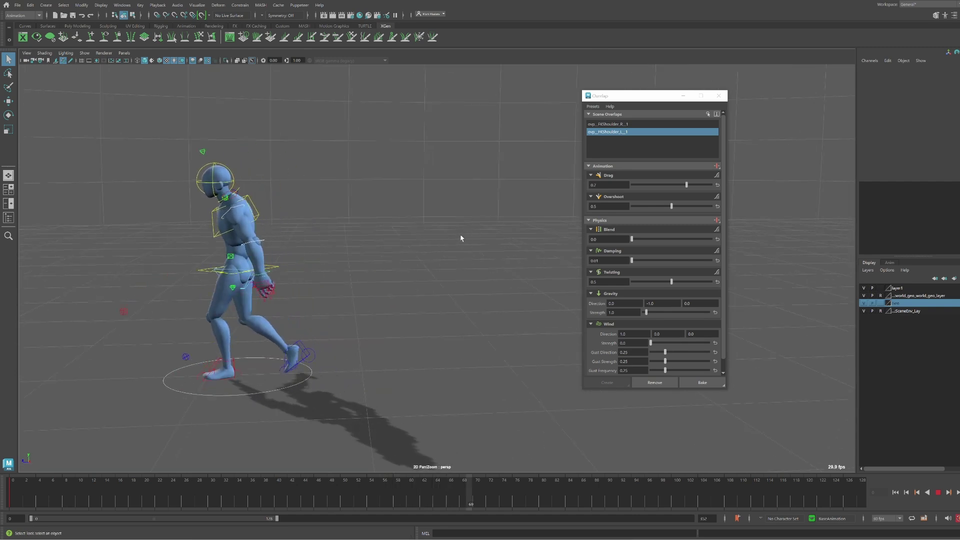
left_click_drag(461, 238, 409, 260, "alt")
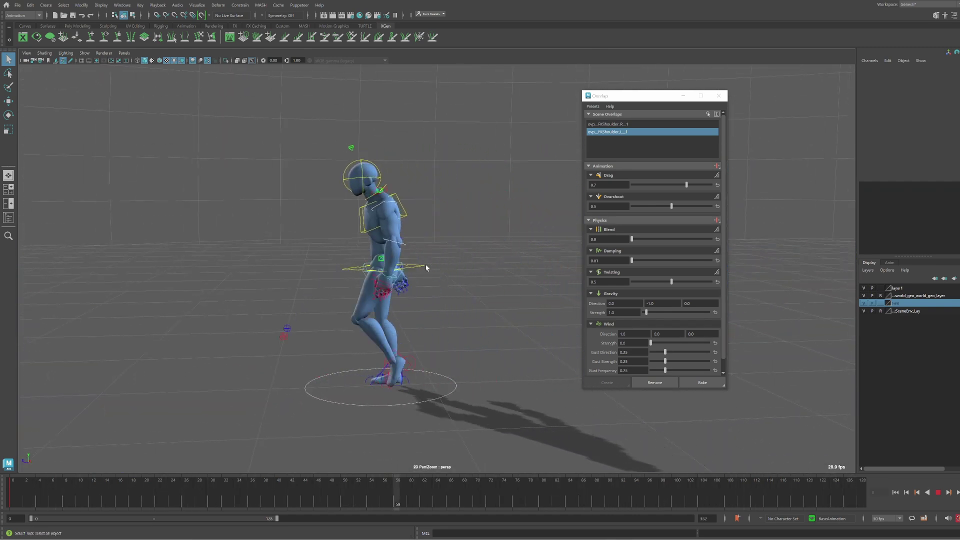
left_click(939, 493)
left_click_drag(461, 289, 371, 241, "alt")
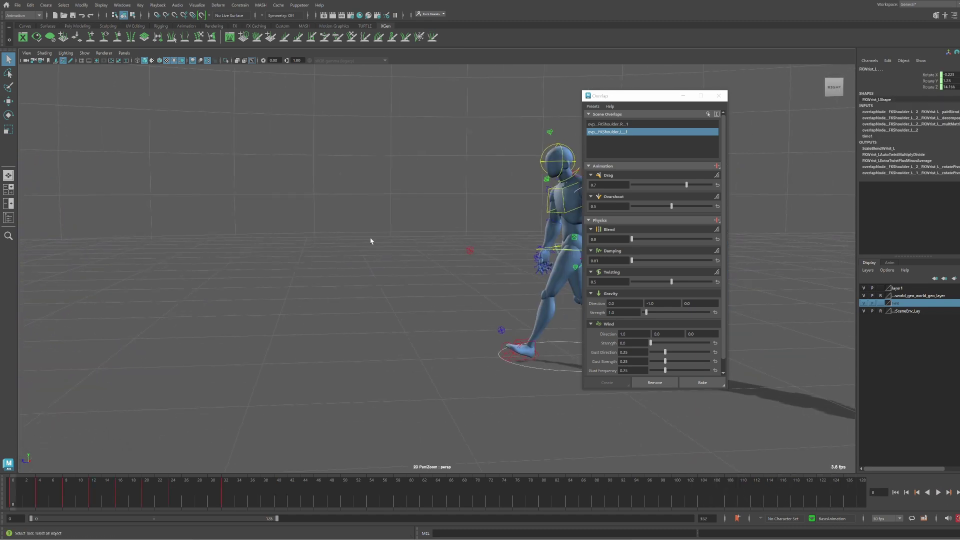
key("alt+v")
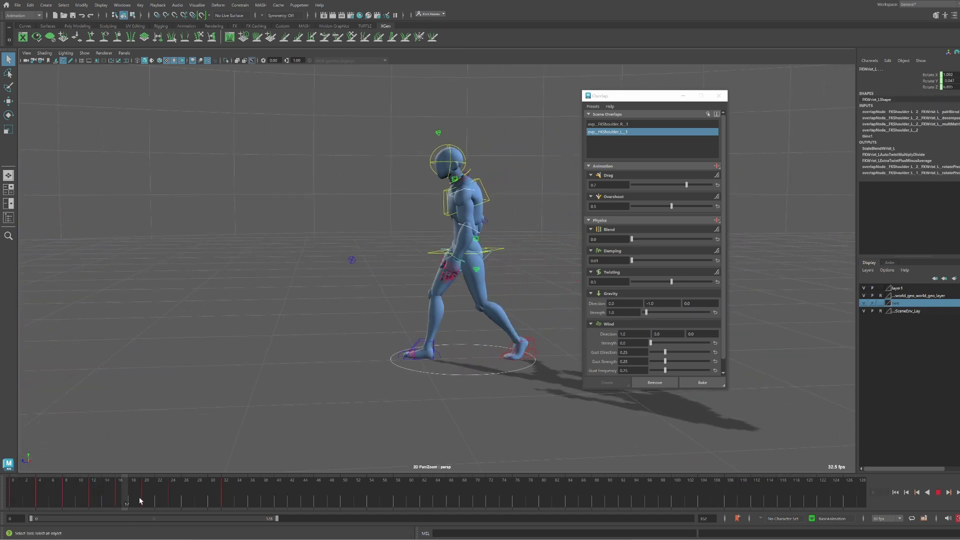
left_click(950, 492)
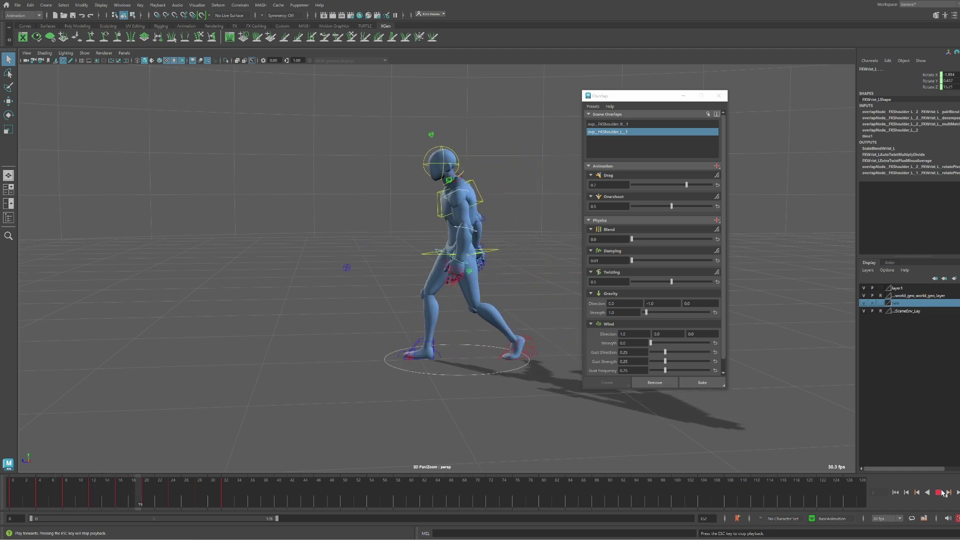
left_click(941, 492)
left_click_drag(354, 491, 11, 478)
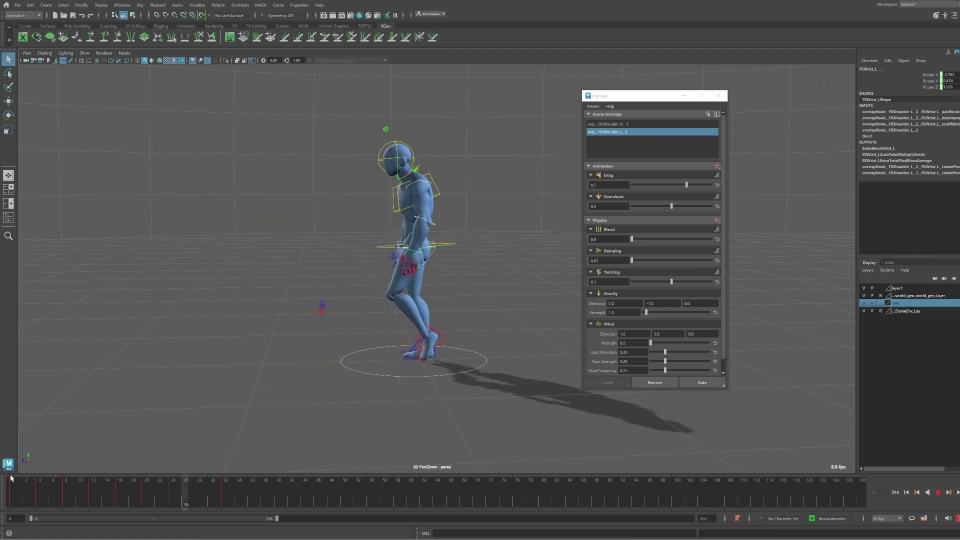
Set the right arm overlap's Drag to 0.83 and review the walk from both sides
left_click_drag(240, 305, 510, 249, "alt")
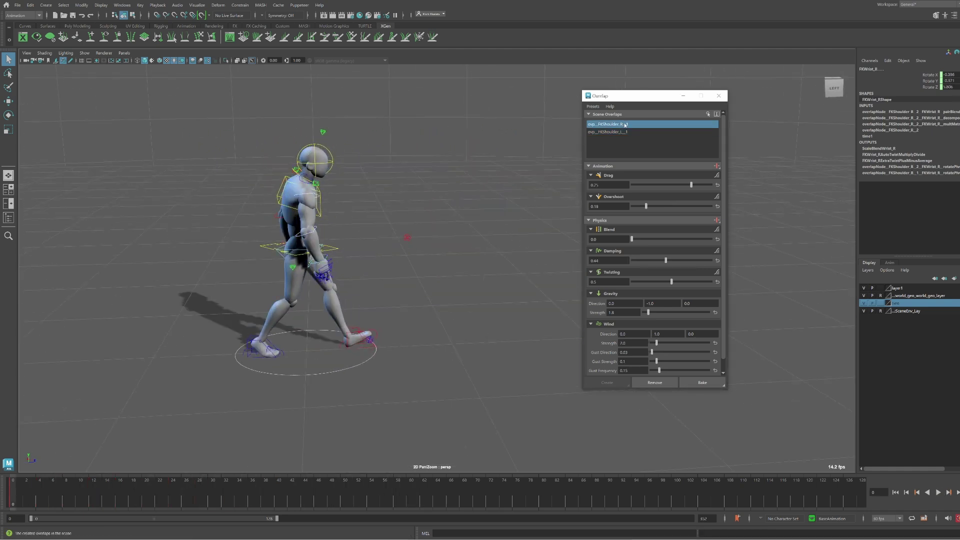
left_click_drag(691, 185, 698, 186)
left_click_drag(454, 264, 455, 250, "alt")
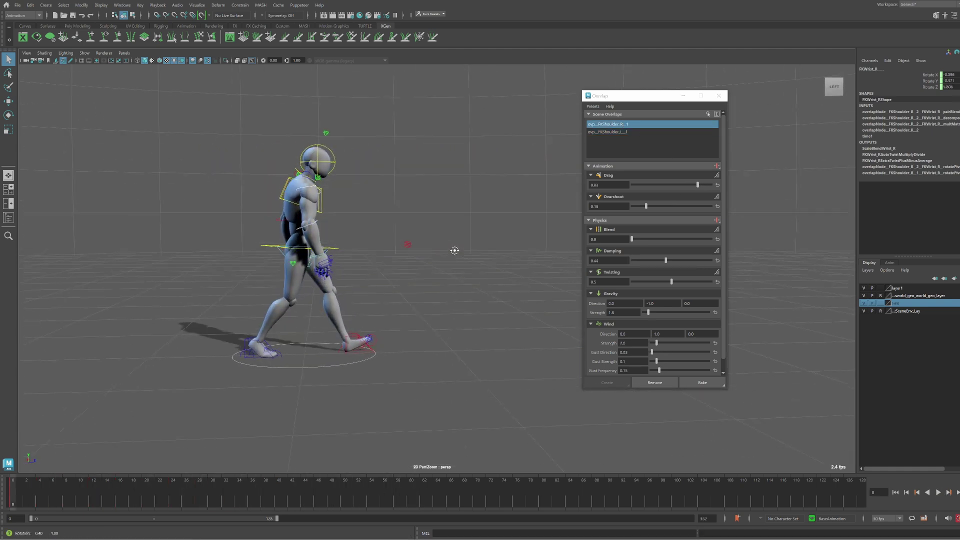
left_click(938, 493)
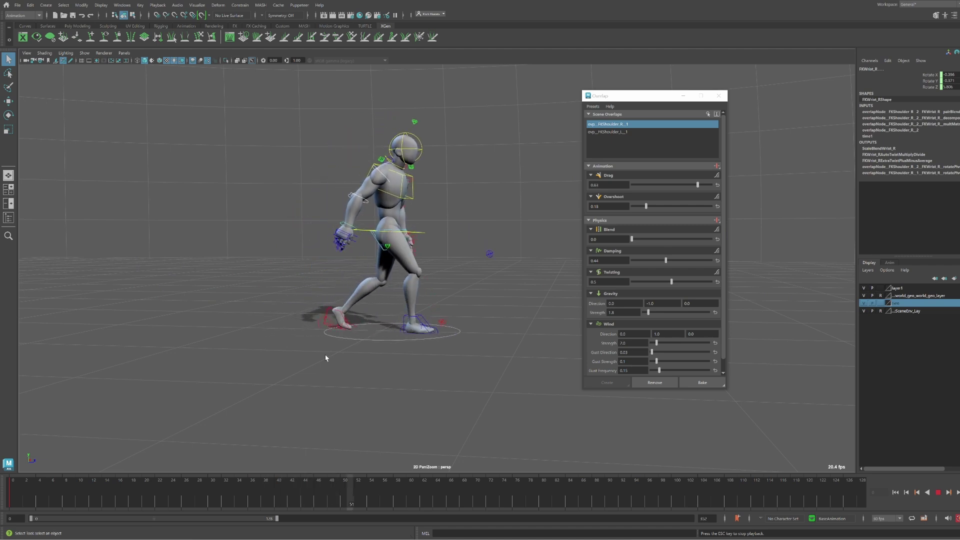
left_click_drag(382, 315, 273, 314, "alt")
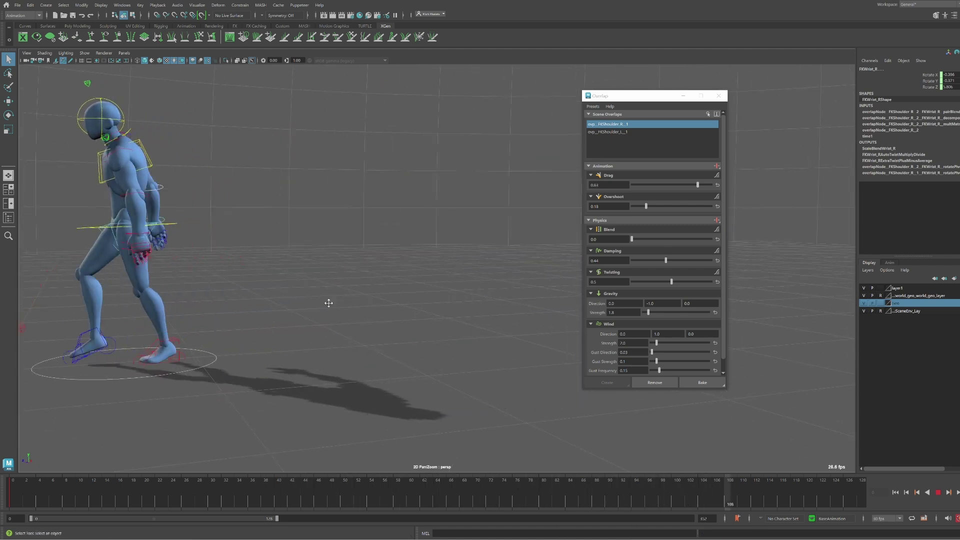
left_click_drag(406, 315, 367, 304, "alt")
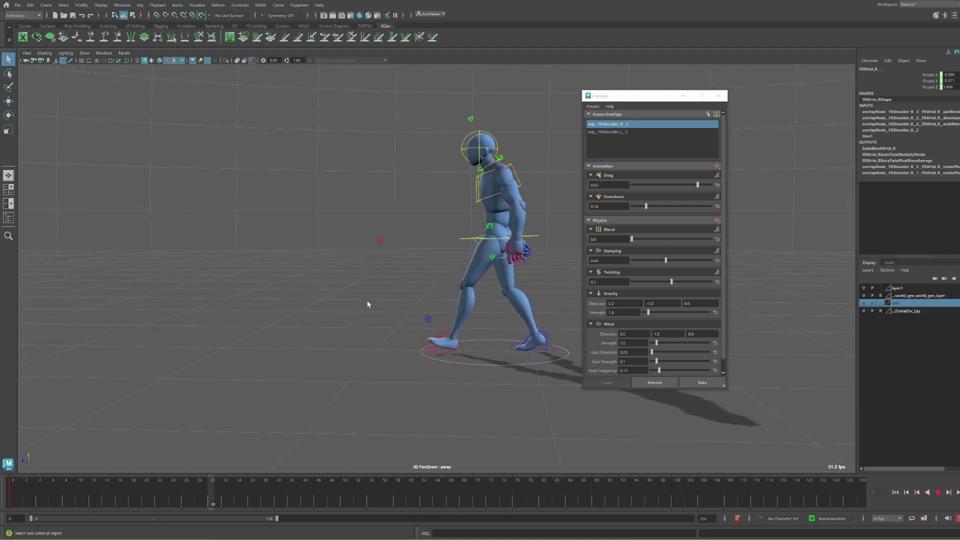
middle_click_drag(375, 305, 603, 288, "alt")
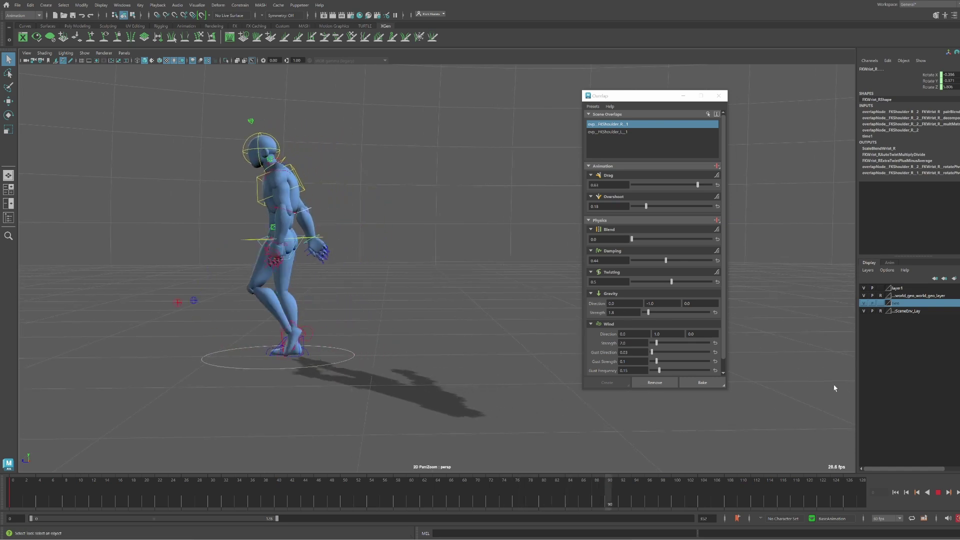
left_click(938, 493)
Select the left arm overlap and replay the walk from frame 0 in side view
left_click(623, 132)
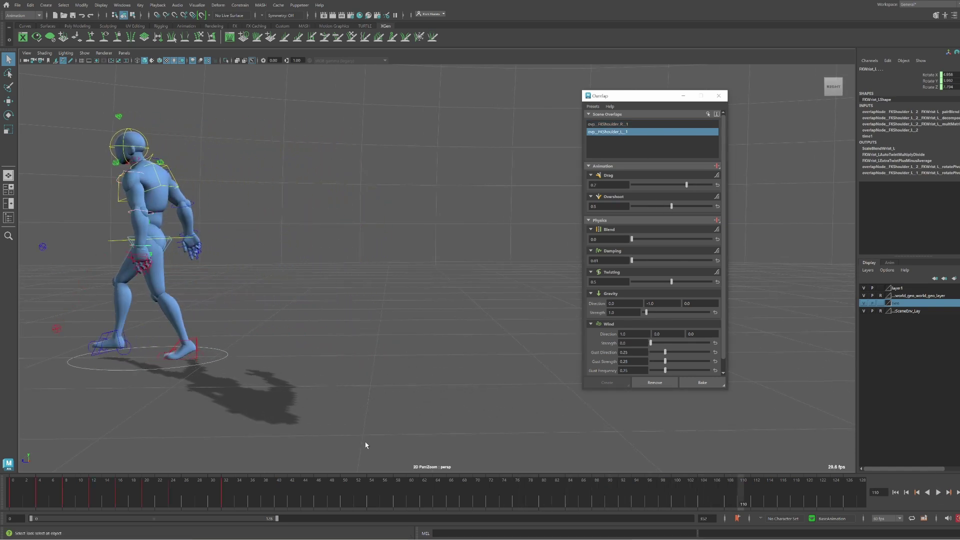
left_click_drag(318, 503, 10, 400)
middle_click_drag(525, 270, 175, 252, "alt")
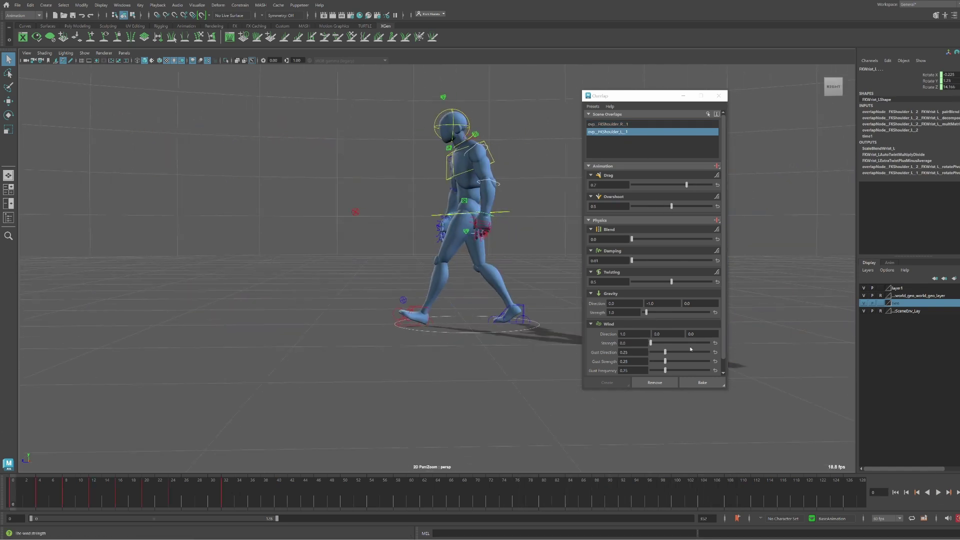
left_click(939, 493)
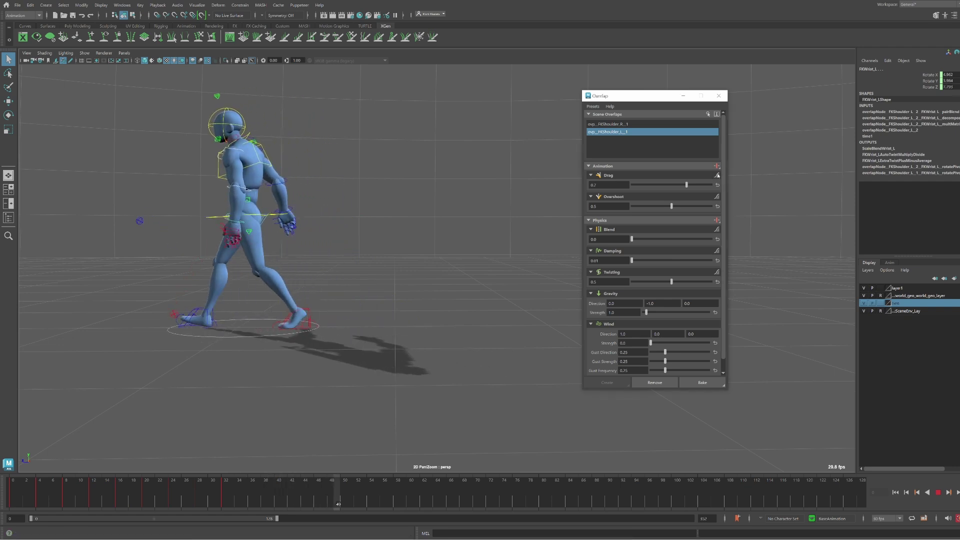
left_click(937, 493)
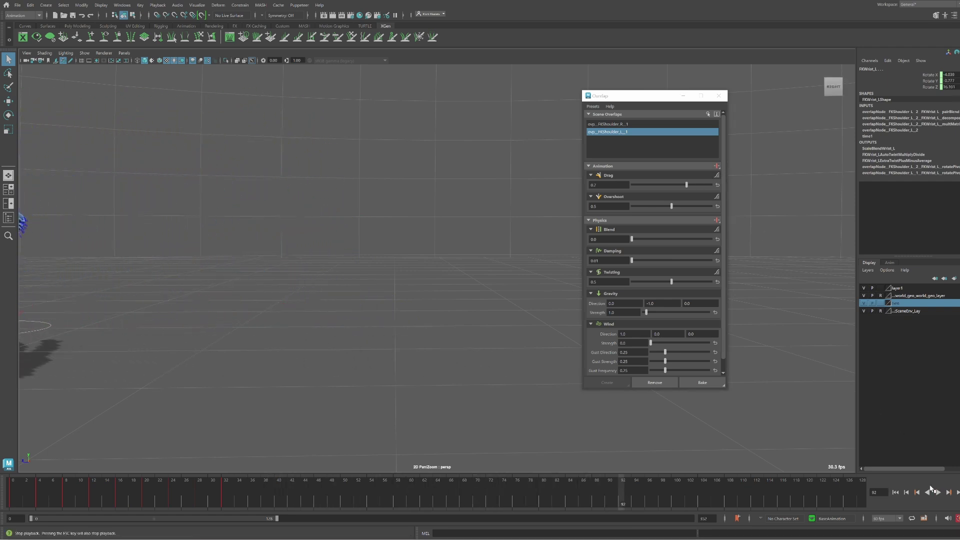
Turn on the Drag ramp for the left arm overlap and set its maximum to 0.68 during playback from frame 0
left_click(717, 175)
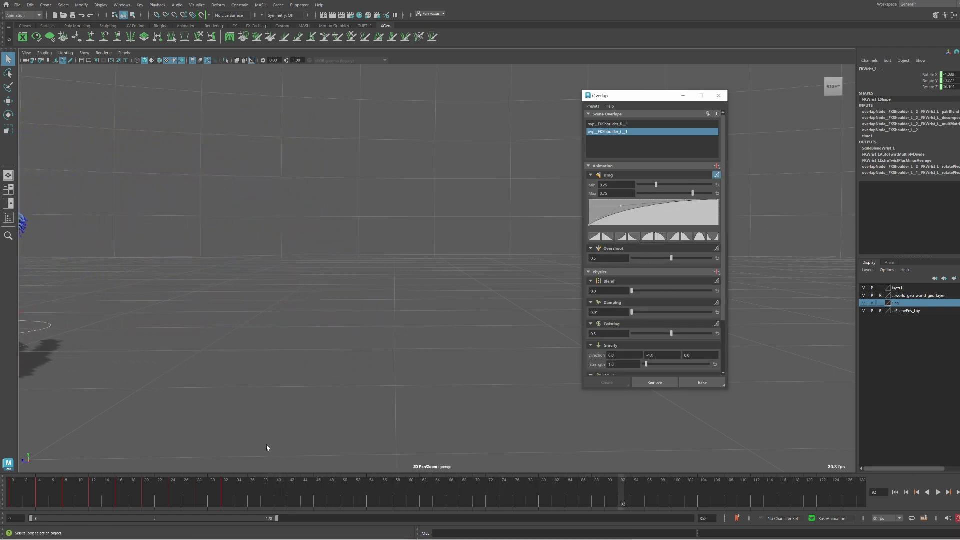
key("alt+shift+v")
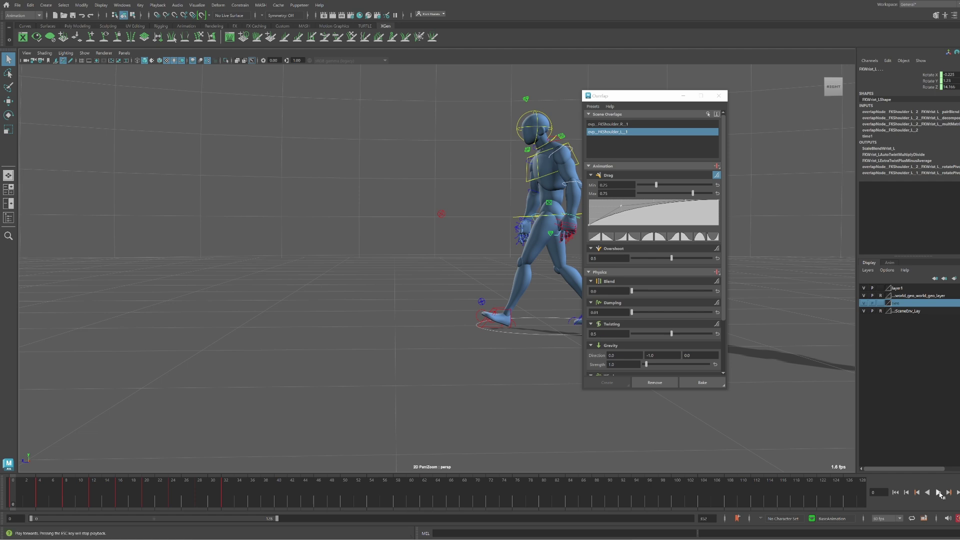
left_click(940, 493)
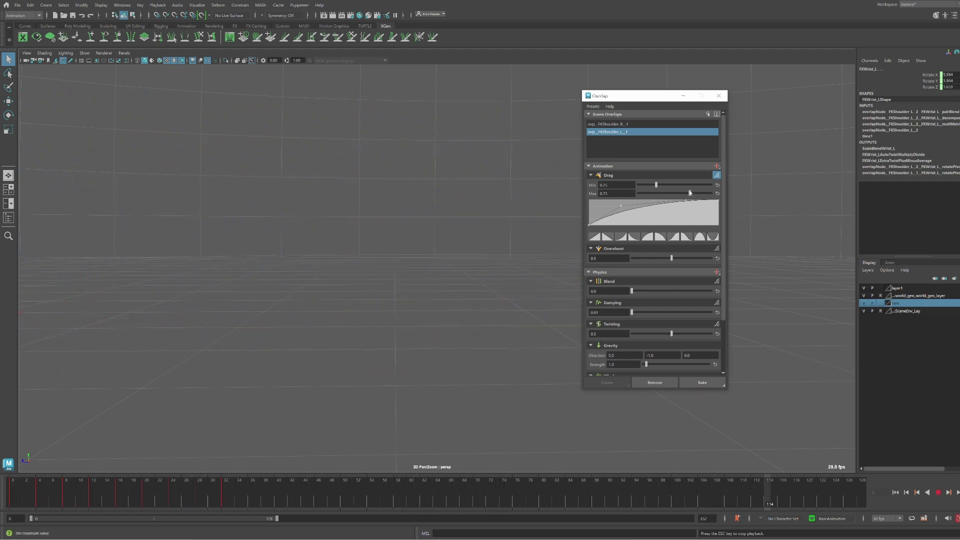
left_click_drag(690, 193, 687, 193)
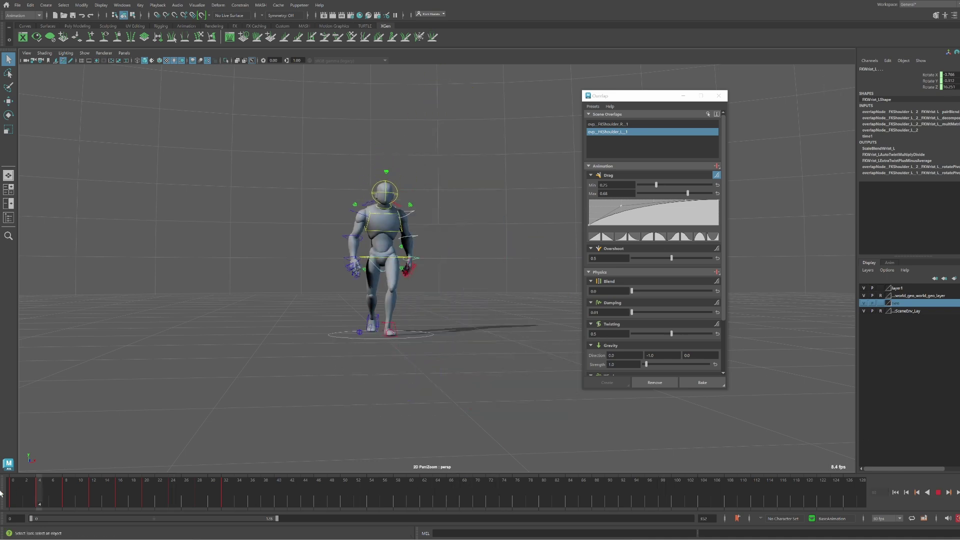
Stop the playback at frame 0 and select the left shoulder FK control
left_click(939, 492)
left_click(402, 214)
right_click_drag(403, 214, 501, 223, "alt")
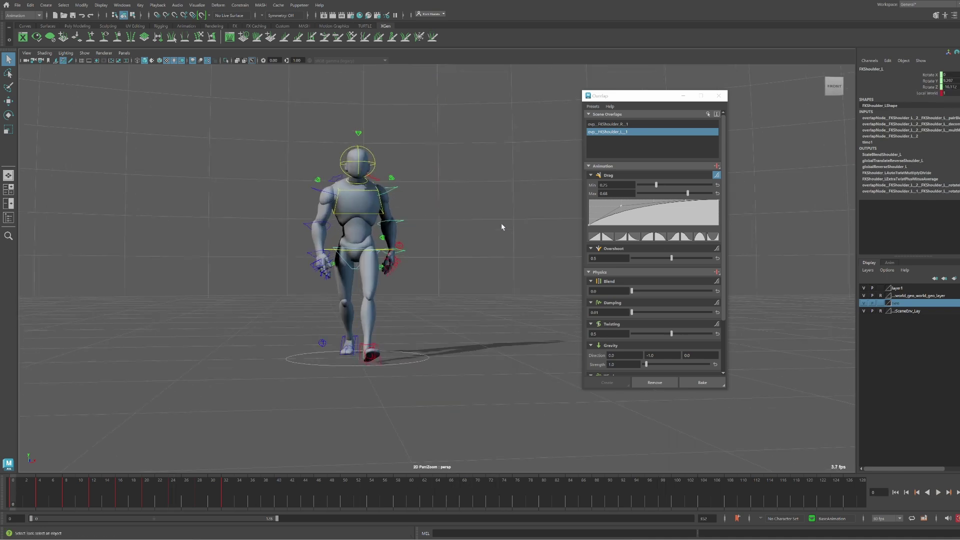
Scrub through the opening frames of the walk in side view, then return to frame 0
left_click_drag(501, 223, 390, 219, "alt")
middle_click_drag(390, 219, 298, 217, "alt")
left_click_drag(298, 217, 350, 288, "alt")
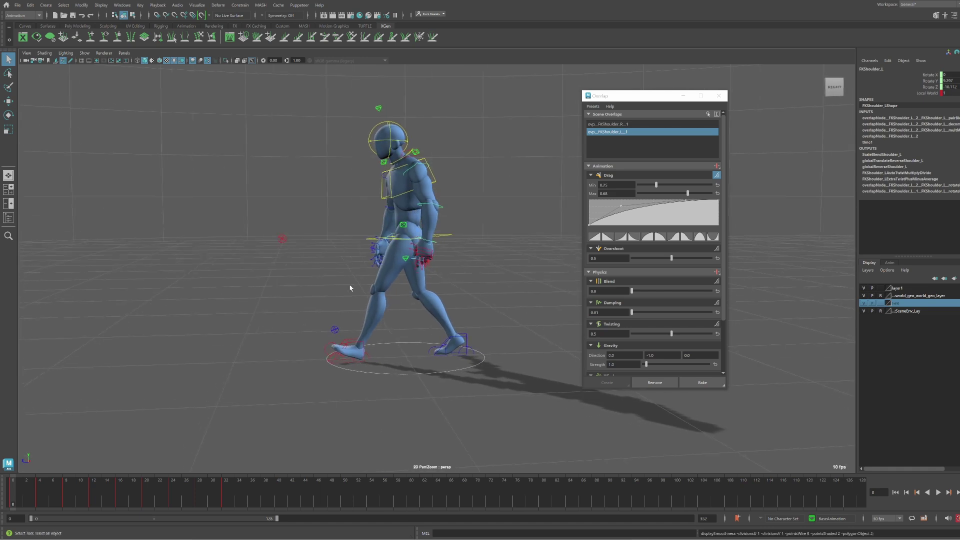
left_click_drag(13, 488, 82, 483)
key("alt+v")
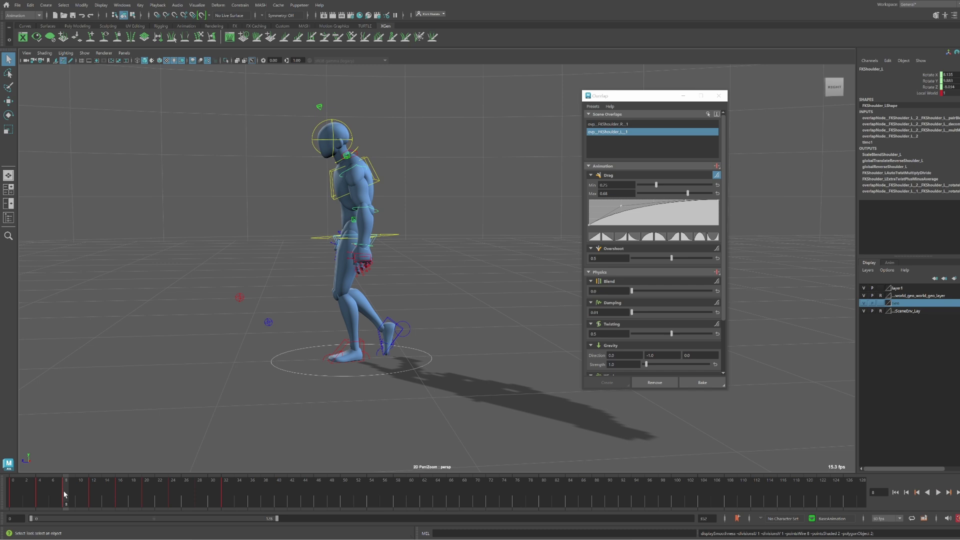
left_click_drag(37, 488, 0, 485)
key("alt+v")
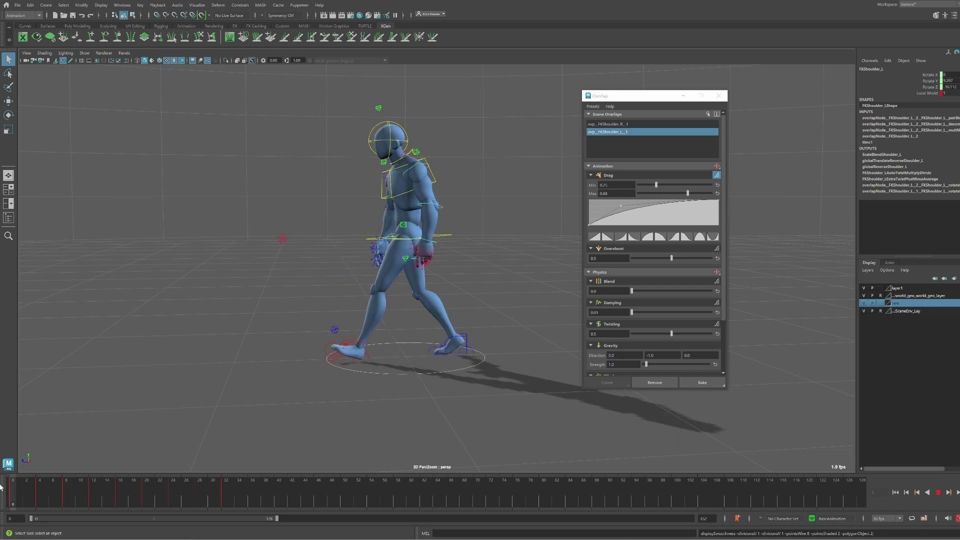
Replay the walk from frame 0 and examine the overlapping motion of both arms from the side and front, close up and from afar
scroll(349, 332, "down", 3)
left_click_drag(788, 448, 788, 424, "alt")
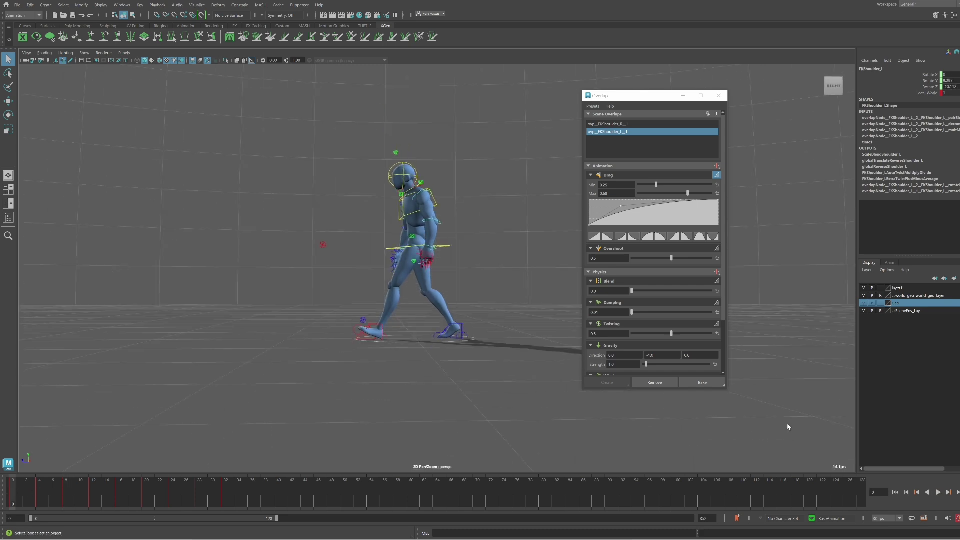
left_click(933, 493)
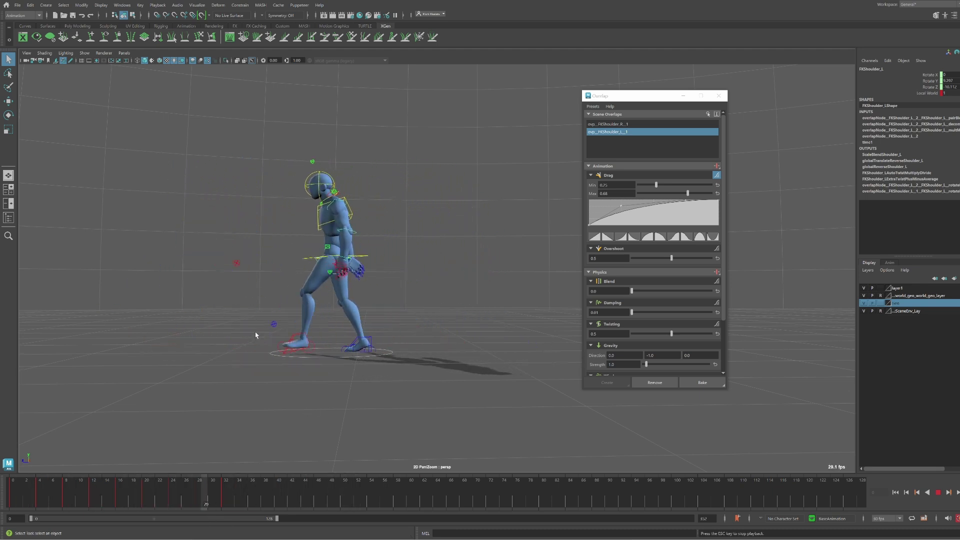
left_click(11, 495)
left_click_drag(240, 372, 391, 367, "alt")
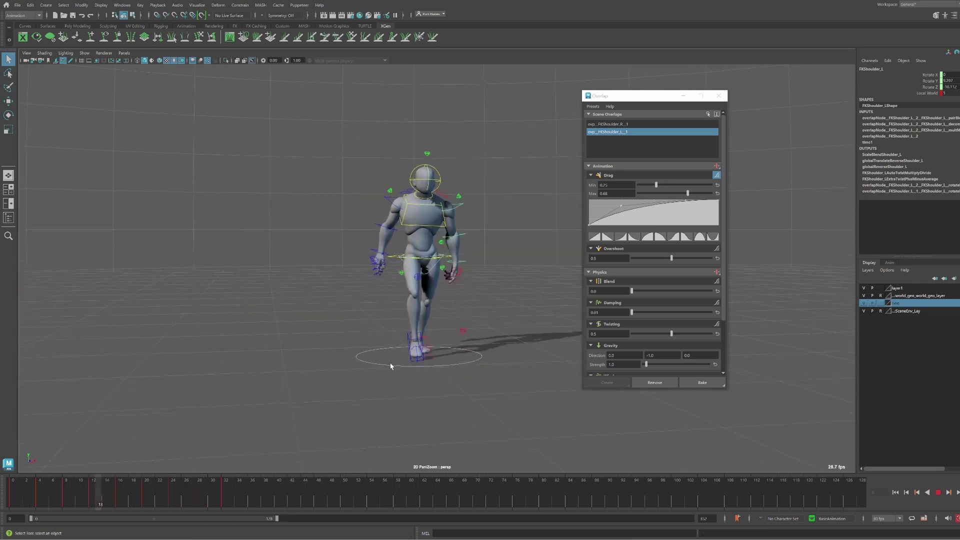
middle_click_drag(431, 346, 375, 344, "alt")
right_click_drag(376, 344, 470, 253, "alt")
scroll(358, 262, "up", 5)
key("a")
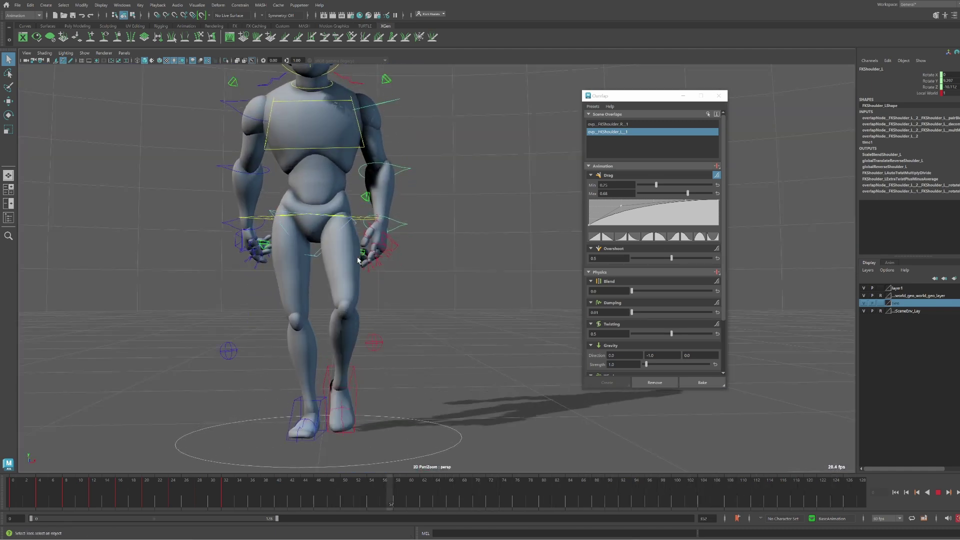
scroll(382, 264, "down", 5)
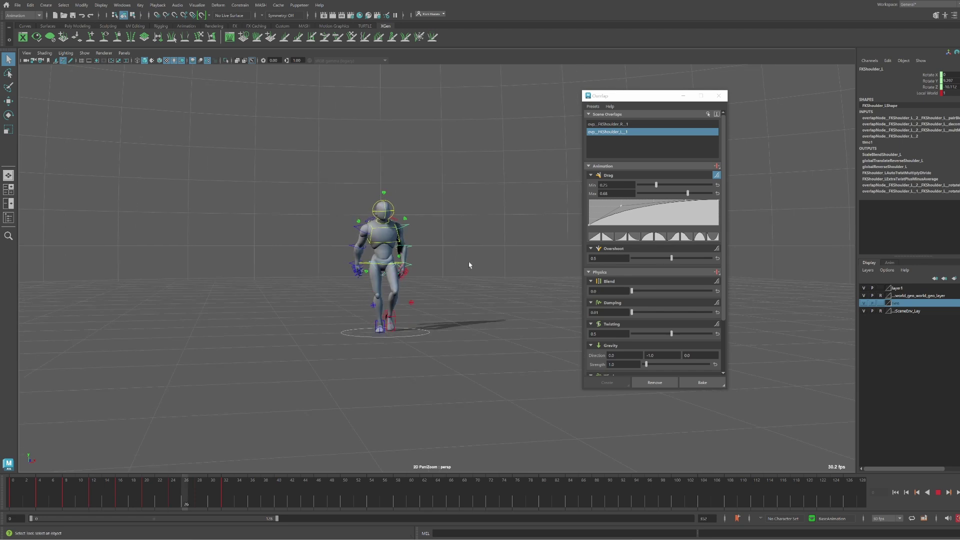